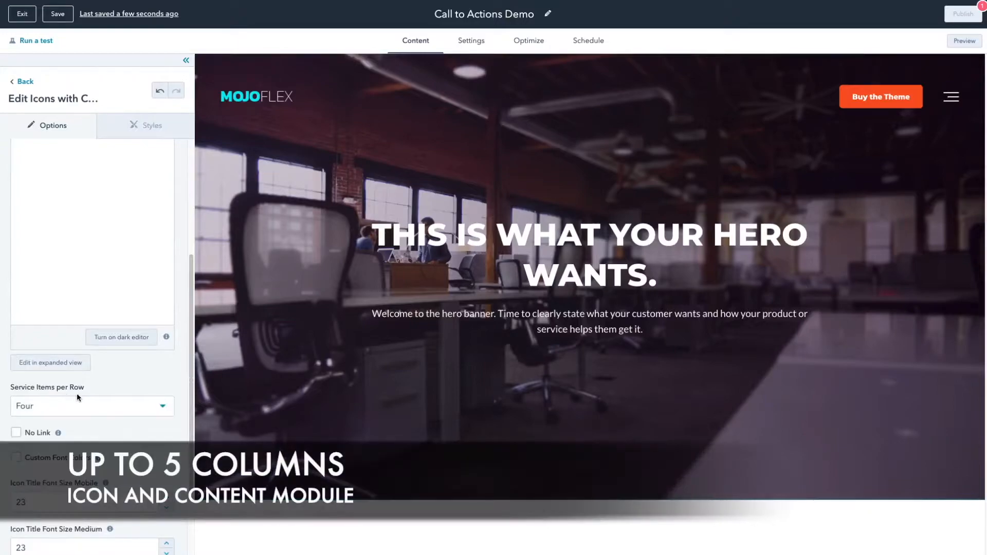
Step: Add a first service item to the Icons with Content module
click(157, 410)
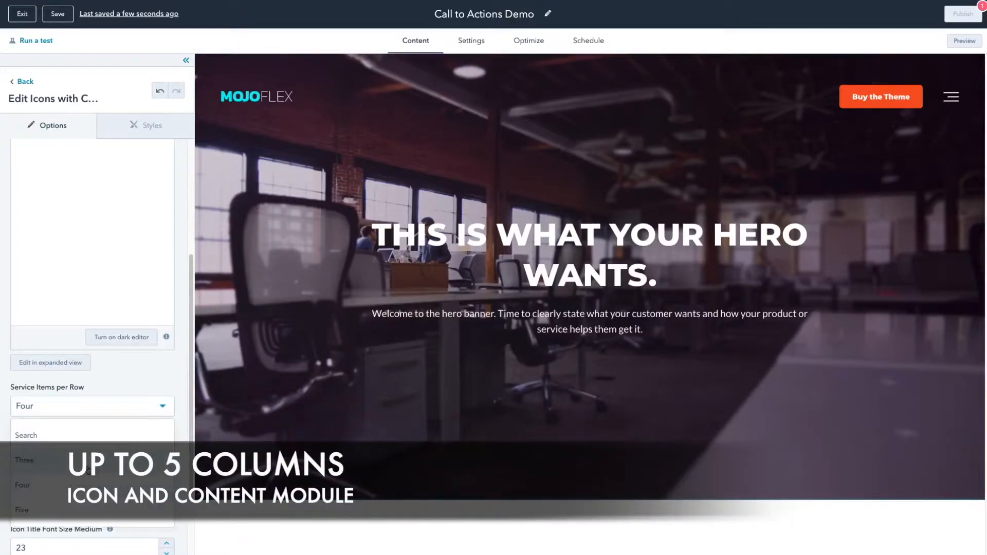
click(164, 404)
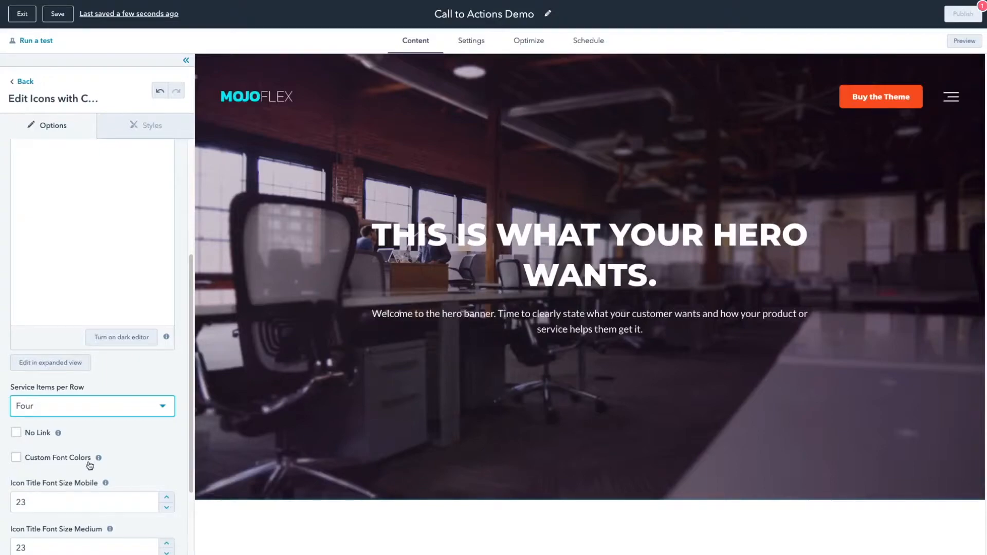
scroll(158, 465, down, 1)
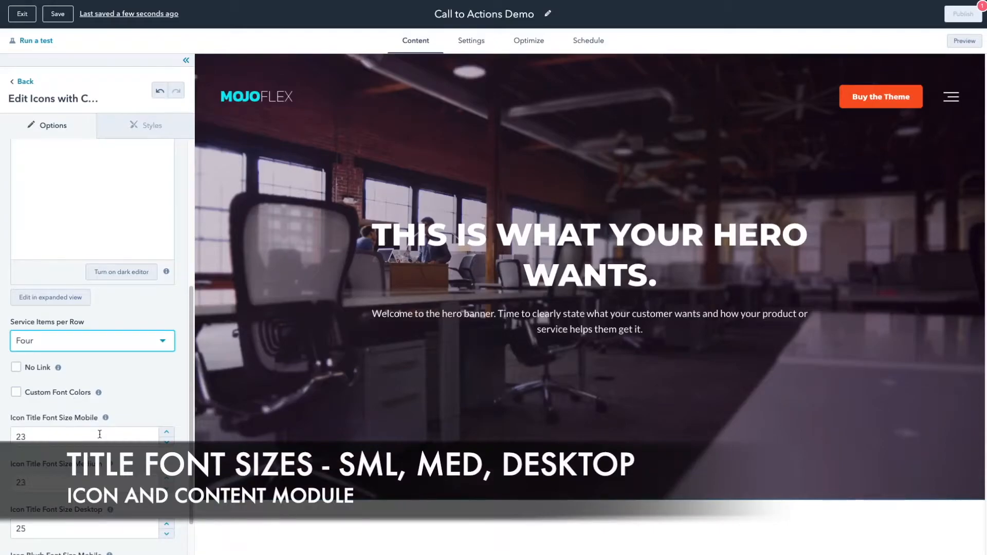
scroll(101, 501, down, 1)
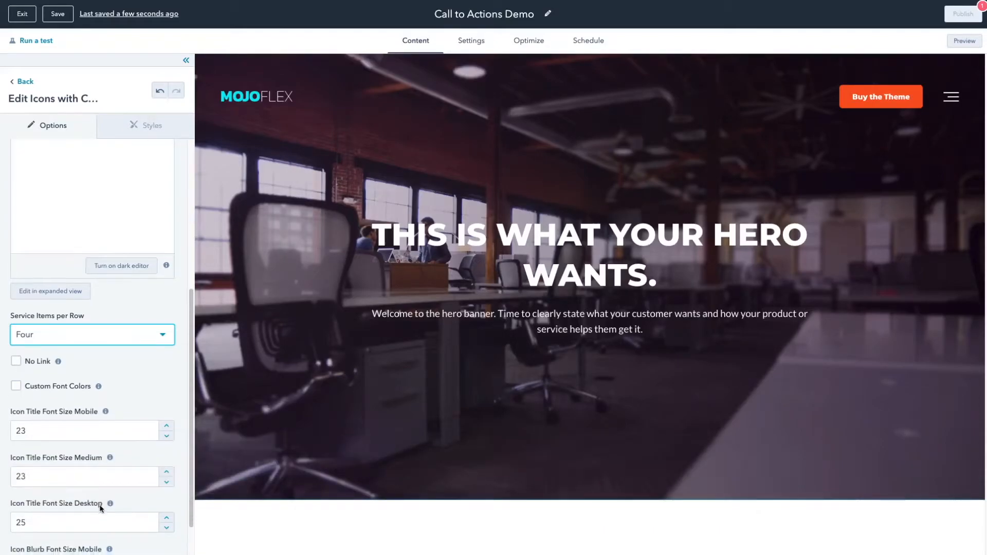
scroll(99, 507, down, 1)
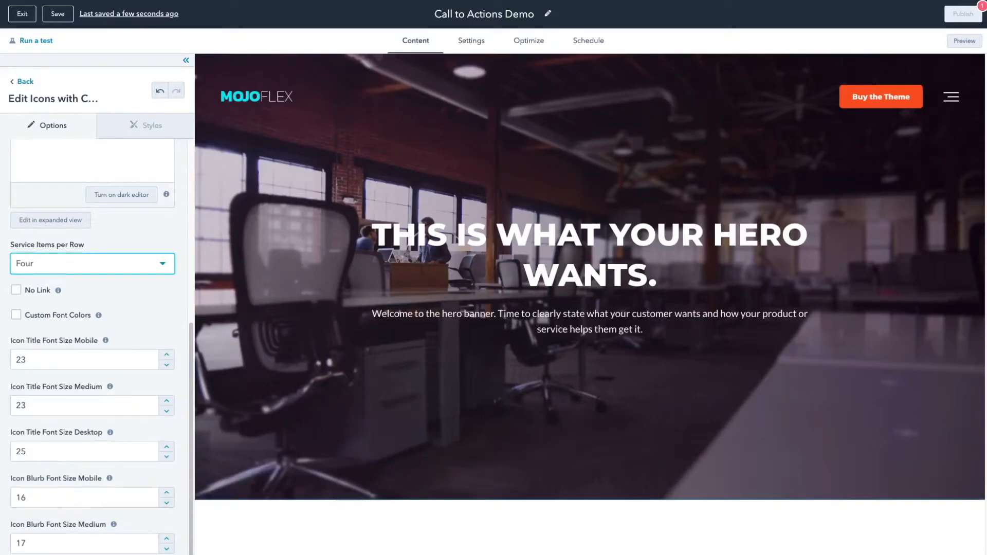
scroll(97, 355, down, 3)
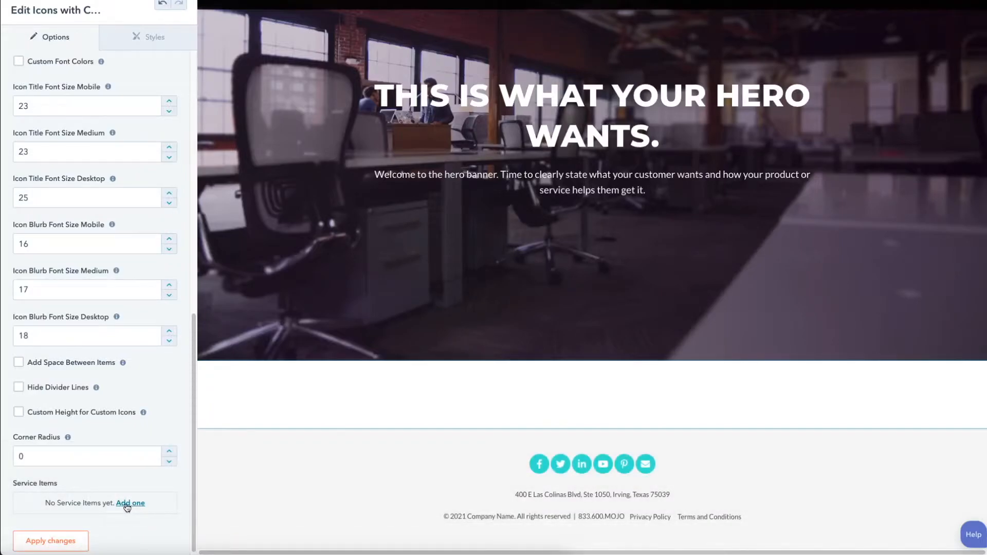
click(132, 504)
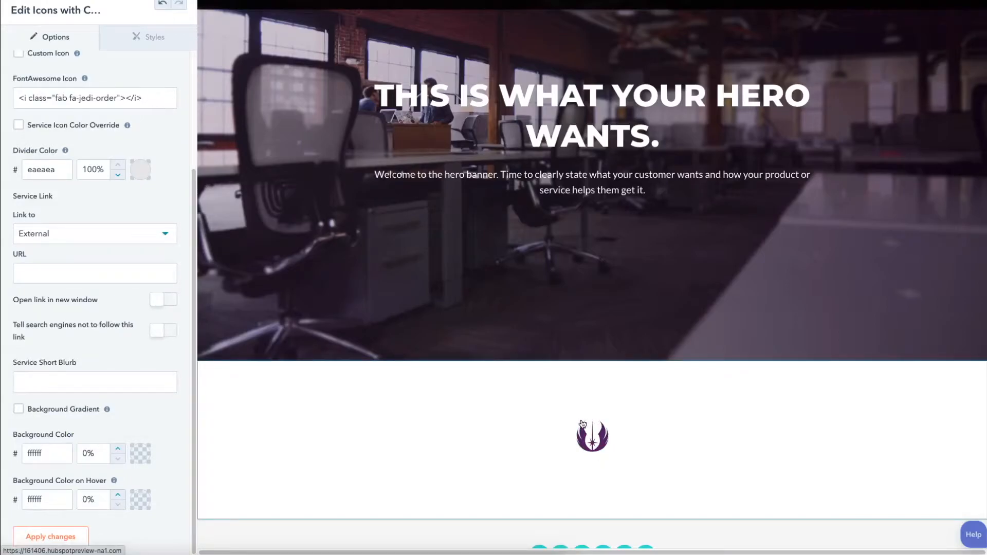
Step: Title the new service item "Service Title"
scroll(149, 228, up, 3)
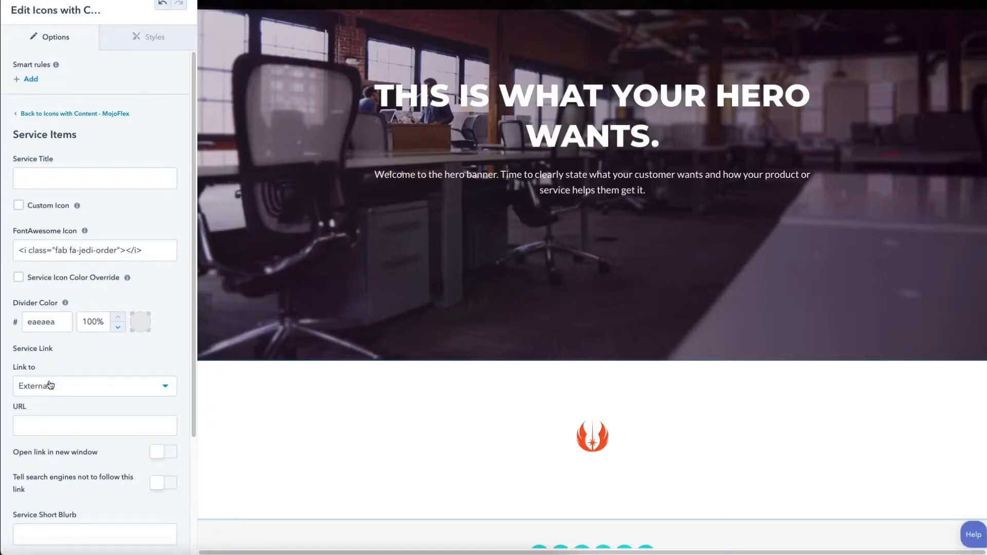
scroll(50, 385, down, 1)
scroll(50, 381, down, 5)
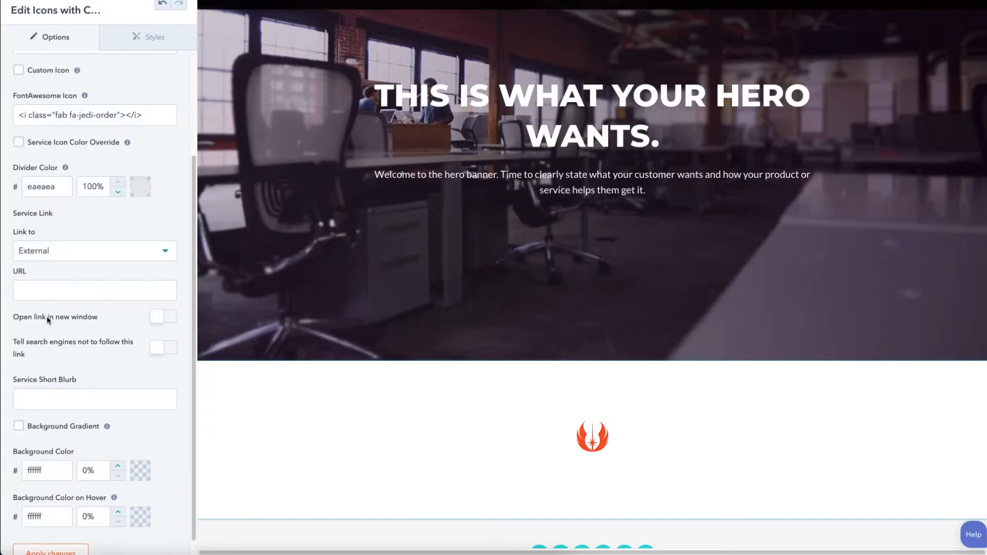
scroll(49, 324, down, 1)
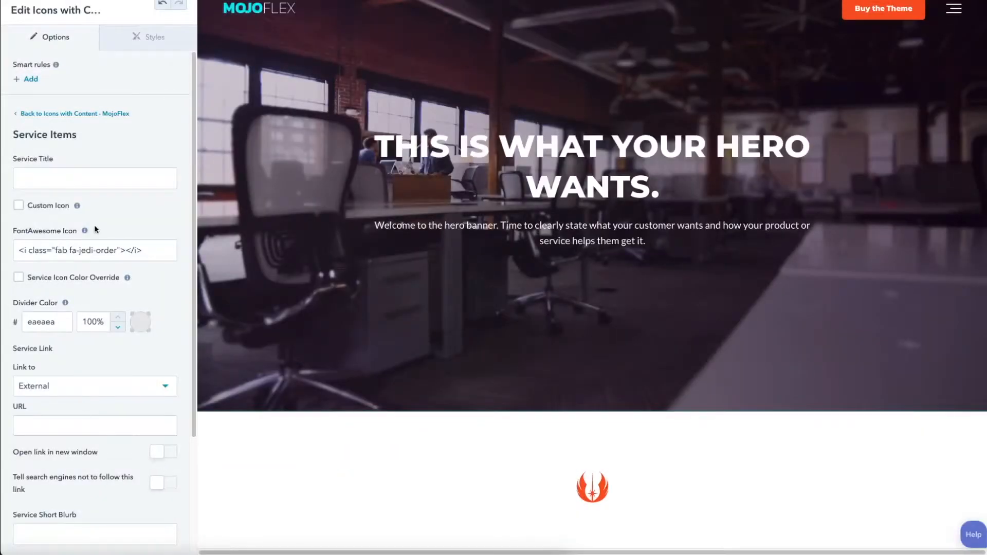
click(51, 181)
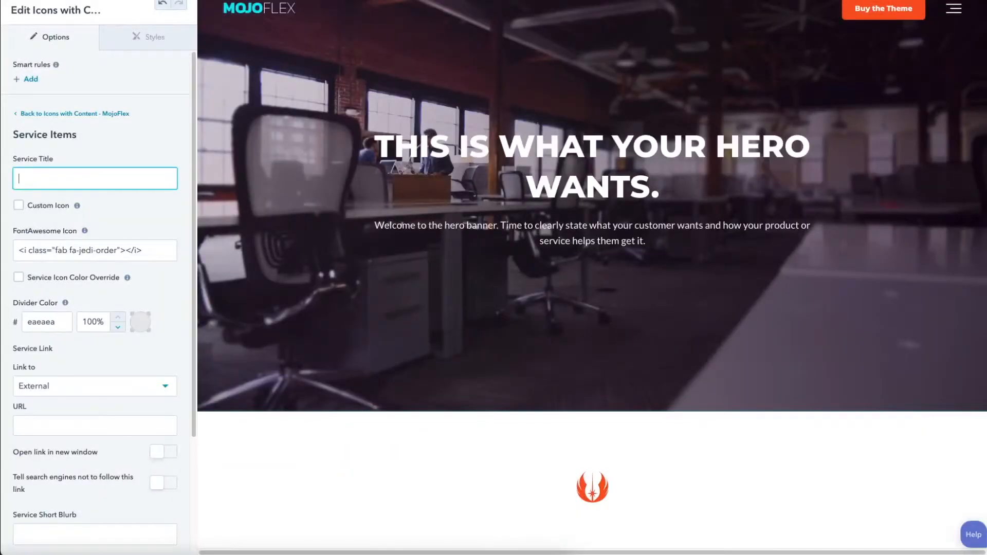
text(Service Title)
Step: Enable the service icon color override and set the icon color to the favorite teal 00aaaf
scroll(62, 264, down, 1)
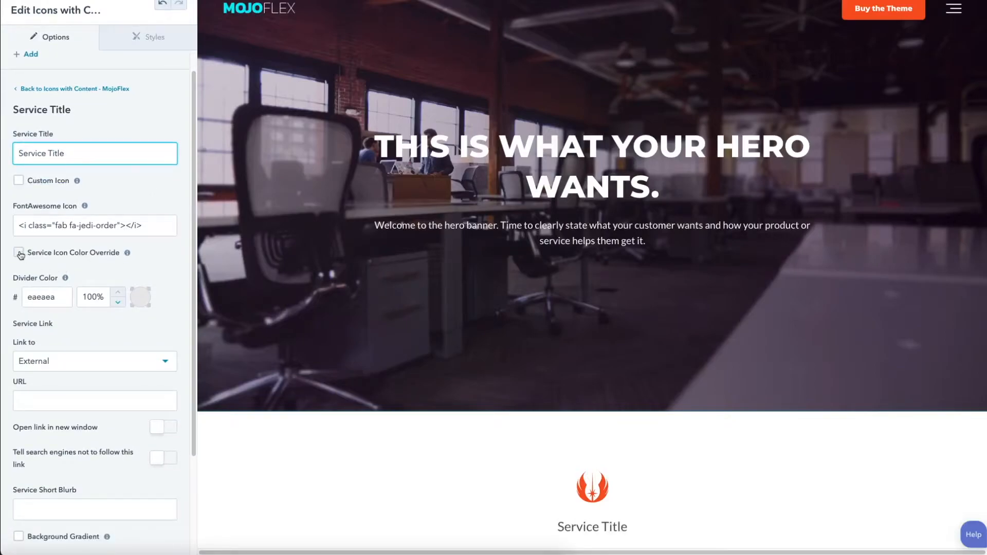
click(19, 252)
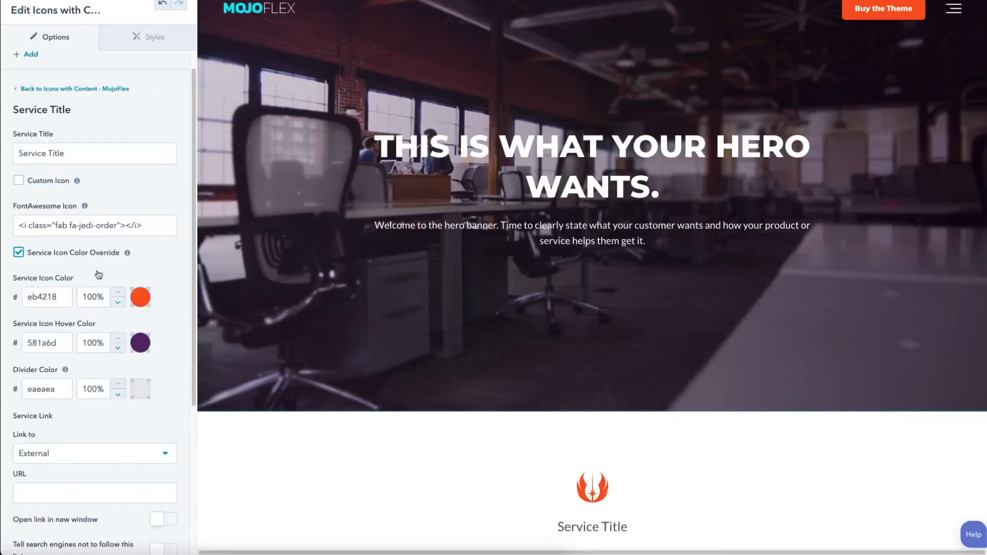
click(140, 298)
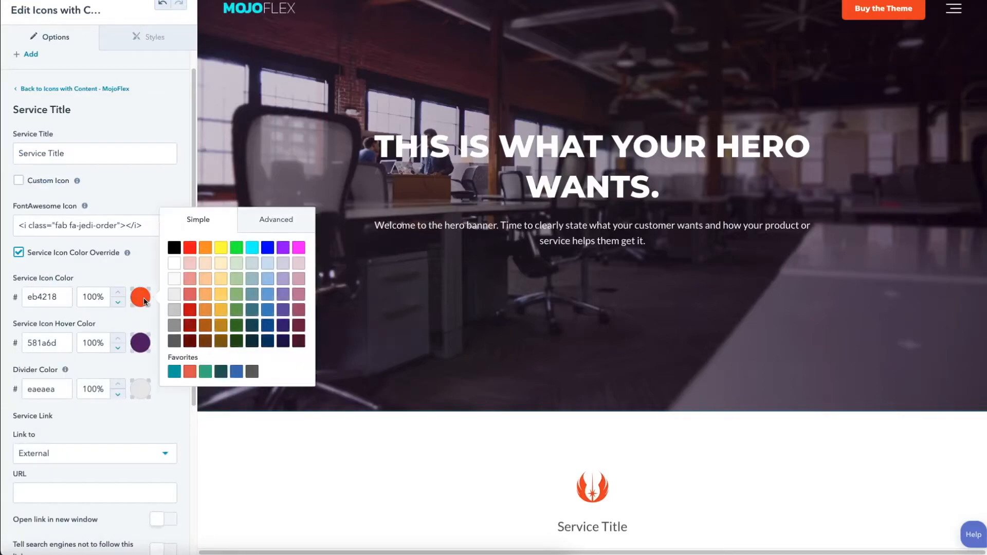
click(173, 374)
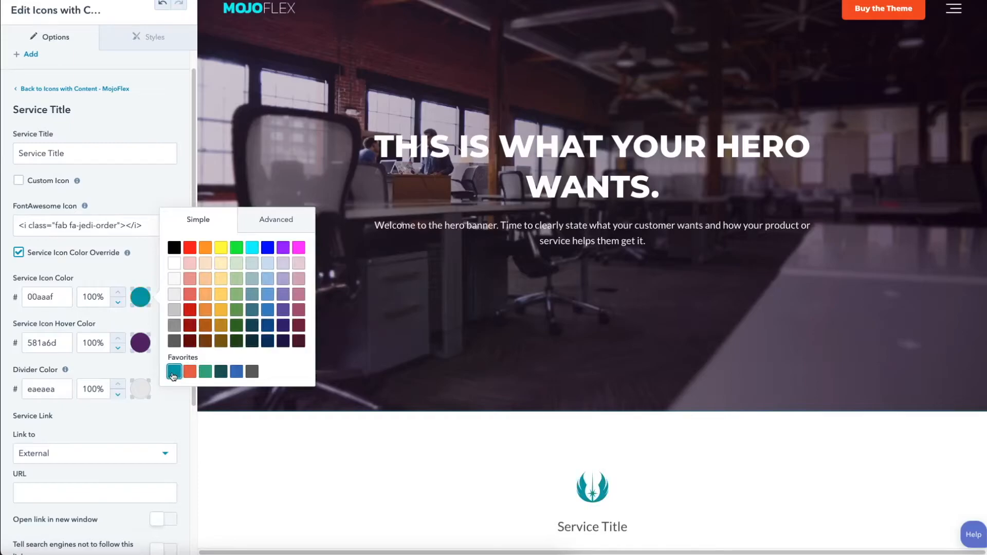
click(141, 262)
Step: Set the service icon hover color to the favorite blue 4075bc
scroll(124, 316, down, 1)
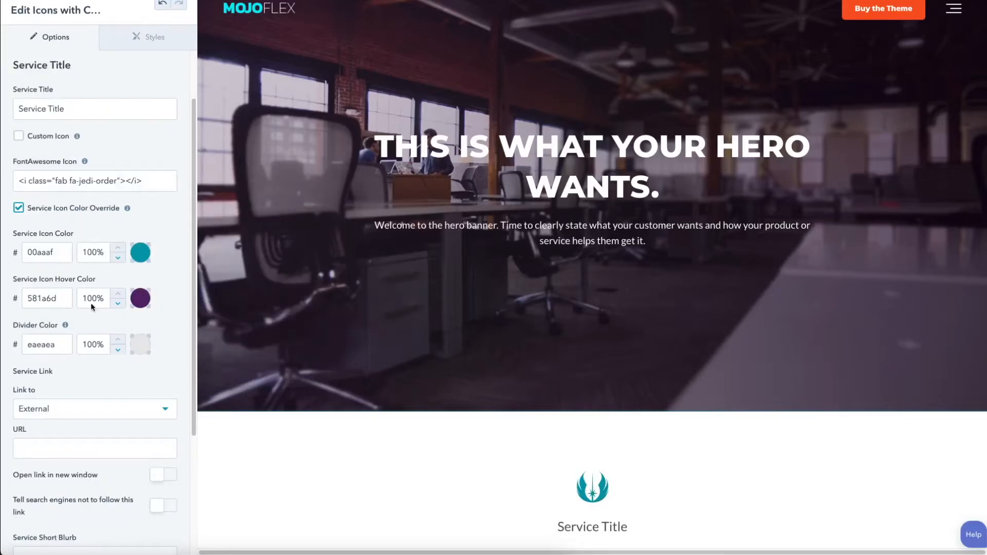
click(140, 300)
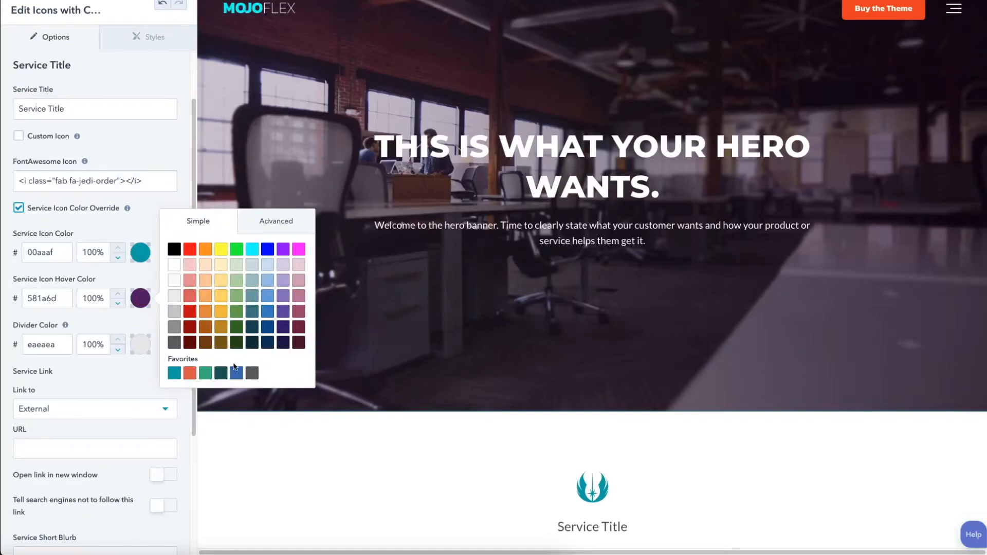
click(237, 373)
click(149, 208)
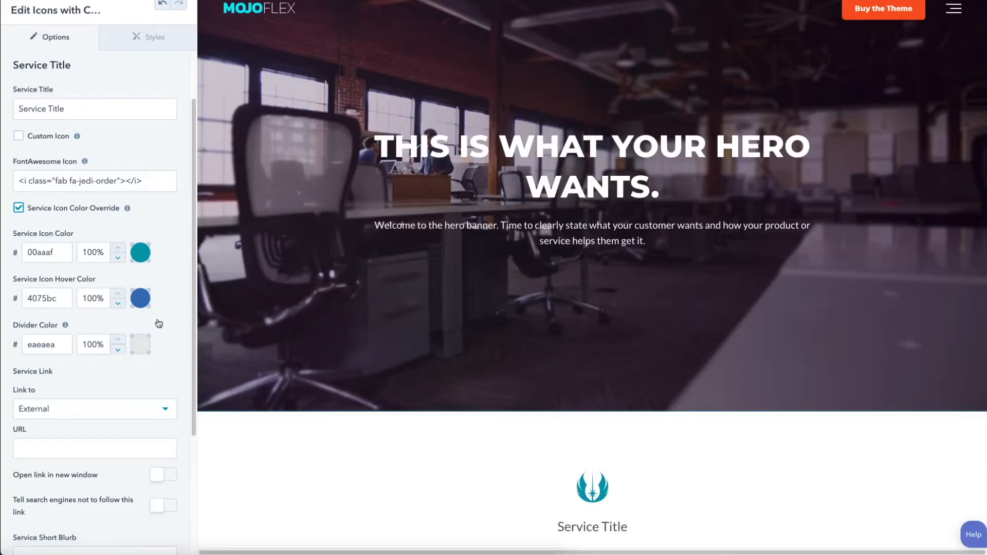
Step: Fill the service short blurb with the copied Lorem ipsum text, ending in "Ut enim ad minim venia"
scroll(160, 323, down, 1)
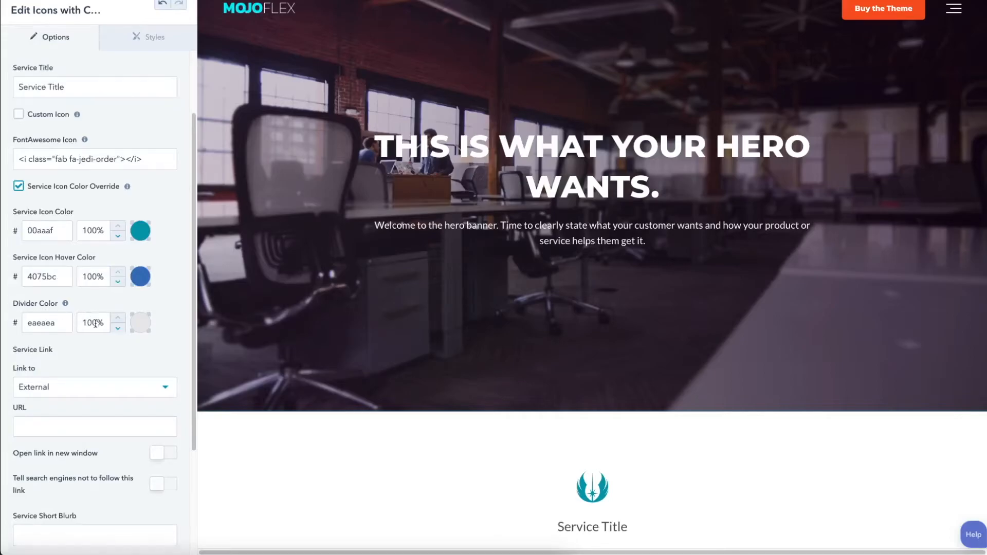
scroll(77, 319, down, 1)
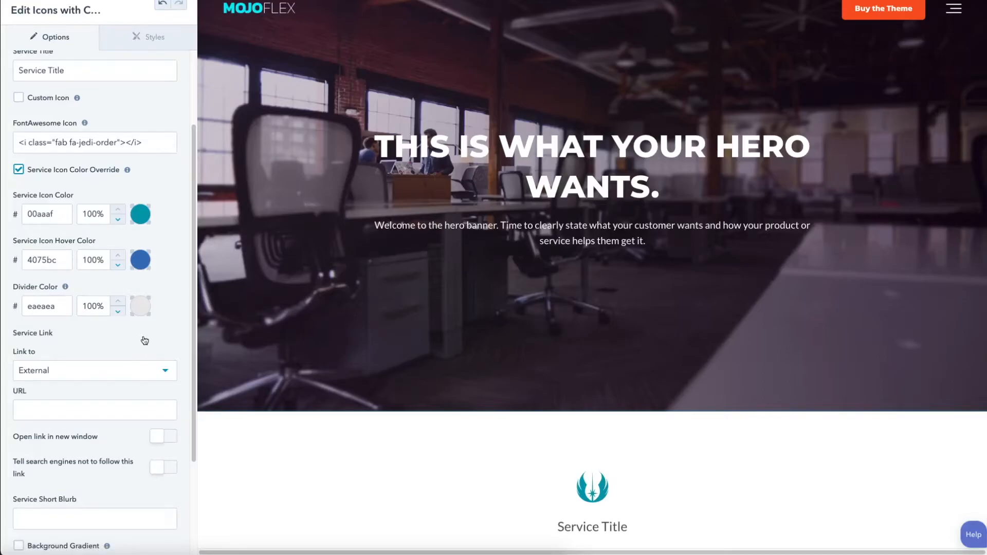
scroll(139, 340, down, 3)
scroll(136, 352, down, 3)
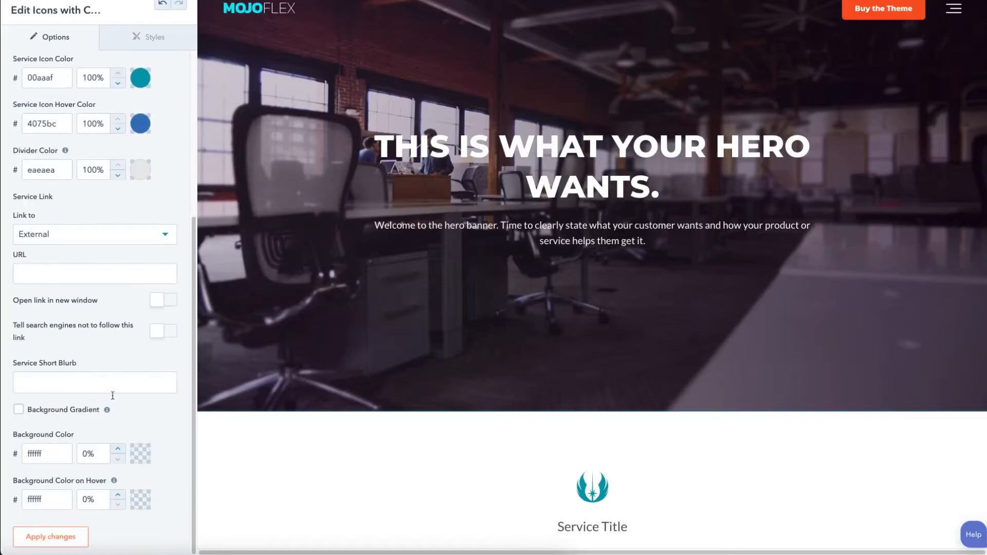
click(44, 381)
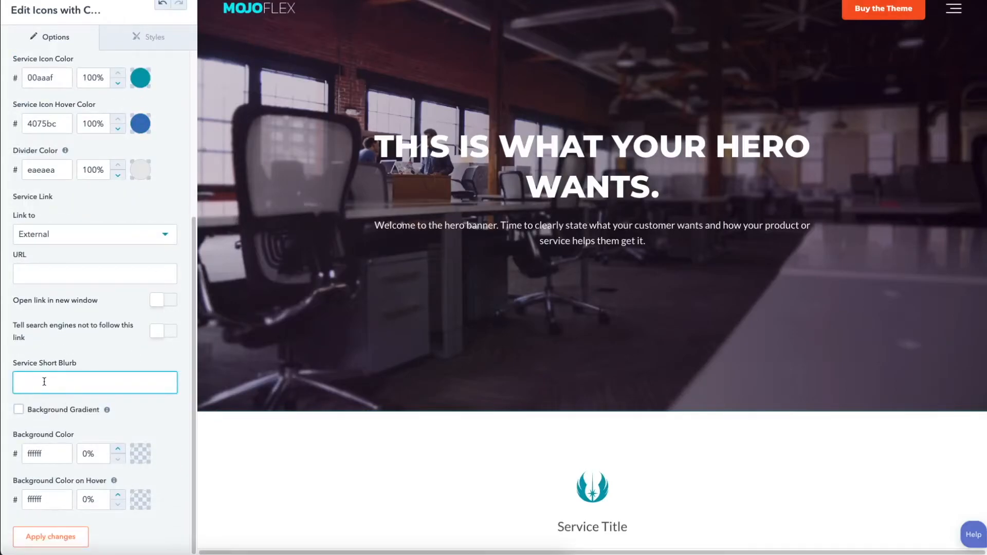
text(Lorem ipsum dolor sit amet, consectetur adipiscing elit, sed do eiusmod tempor incididunt ut labore et dolore magna aliqua. Ut enim ad minim venia)
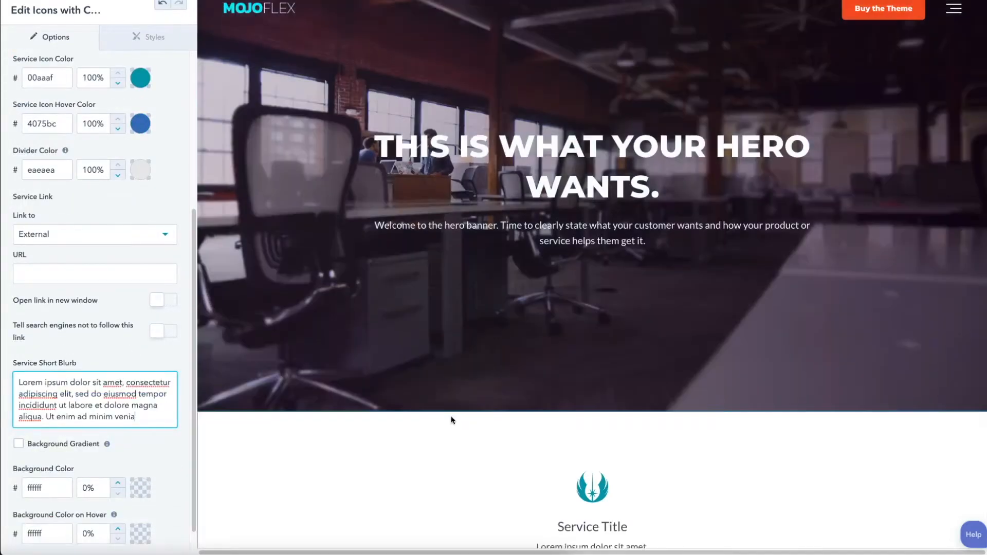
scroll(452, 423, down, 3)
scroll(453, 423, down, 2)
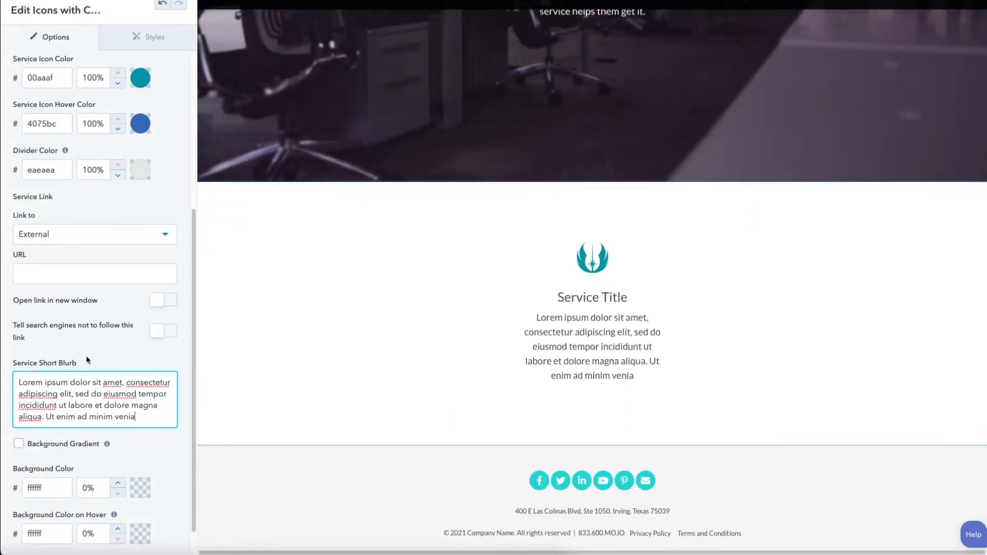
Step: Enable the service item's background gradient and set its direction to Diagonal ↘
scroll(62, 403, down, 1)
scroll(62, 403, down, 1)
click(19, 410)
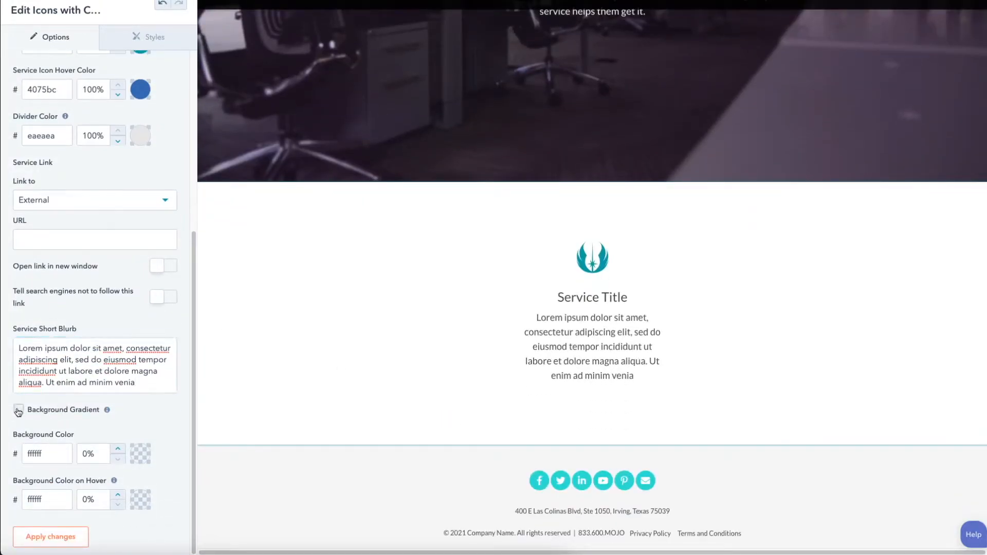
scroll(79, 419, down, 4)
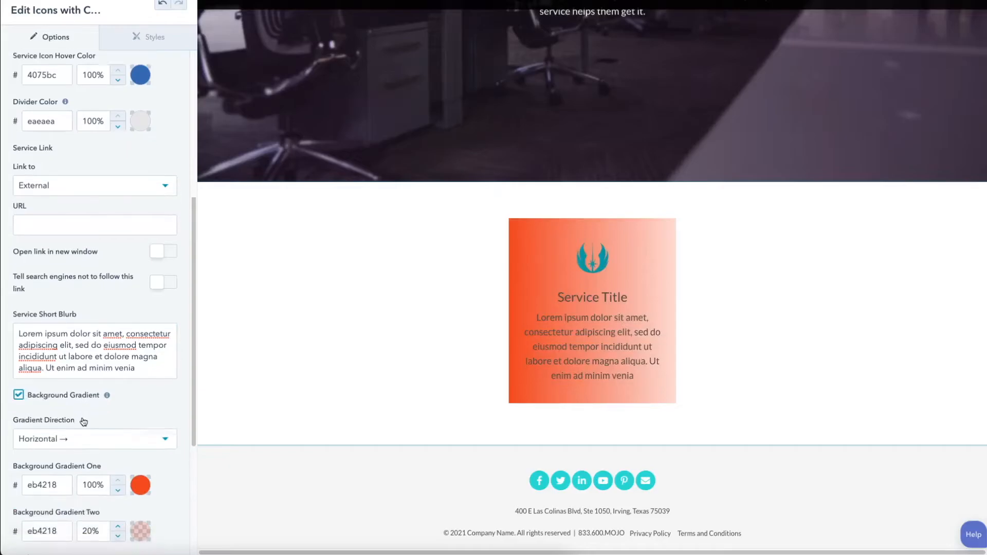
scroll(82, 420, down, 2)
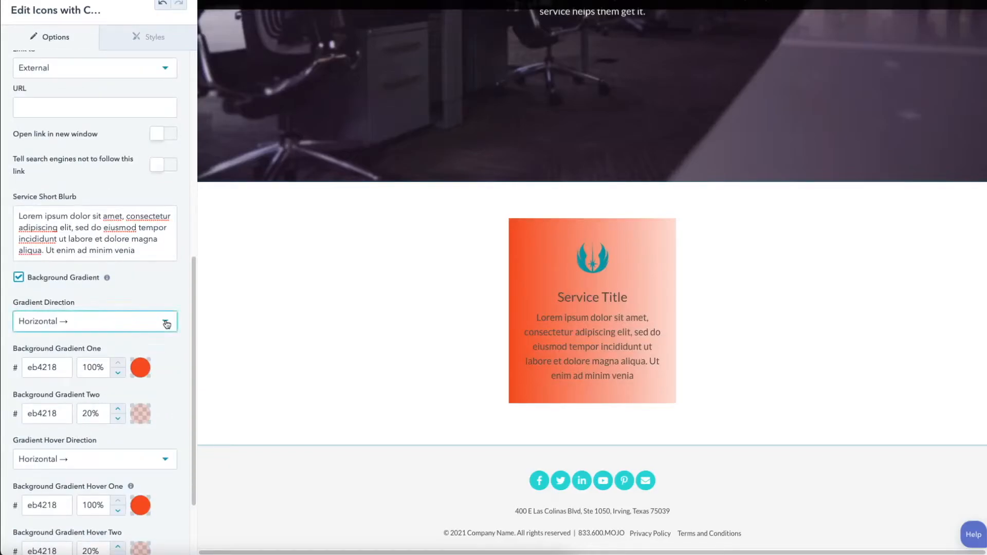
click(166, 322)
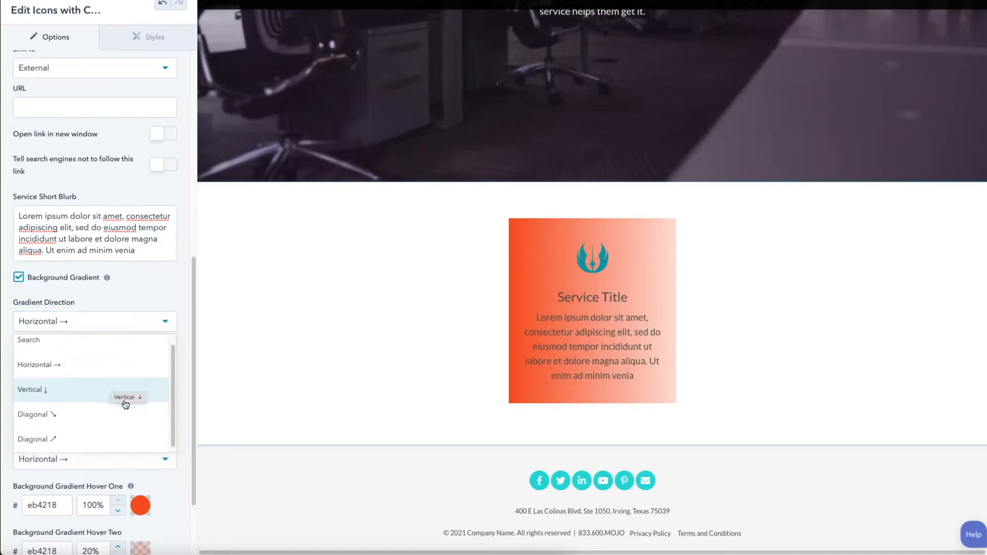
click(79, 422)
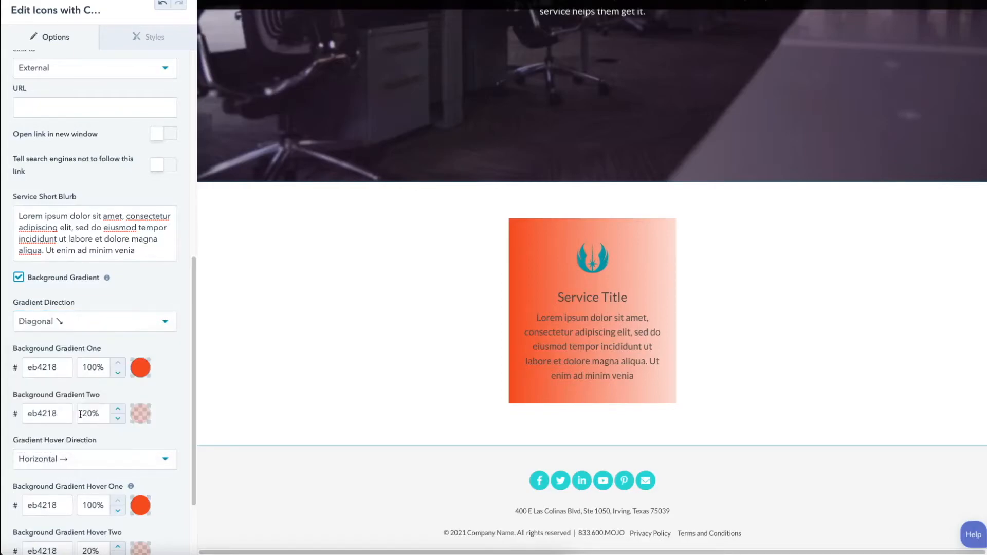
Step: Set Background Gradient One to light gray EEEEEE and Background Gradient Two to dark gray 636363
click(141, 368)
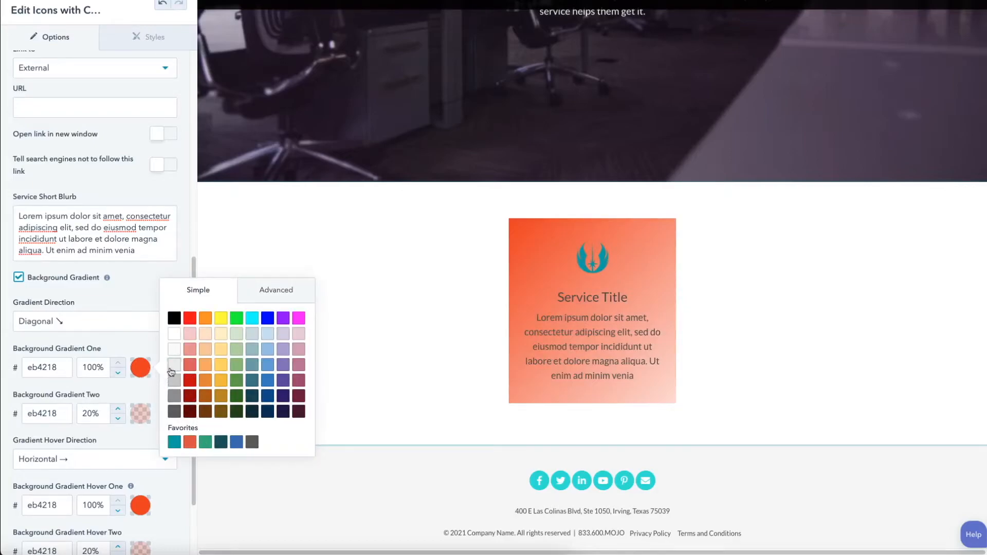
click(175, 364)
click(140, 412)
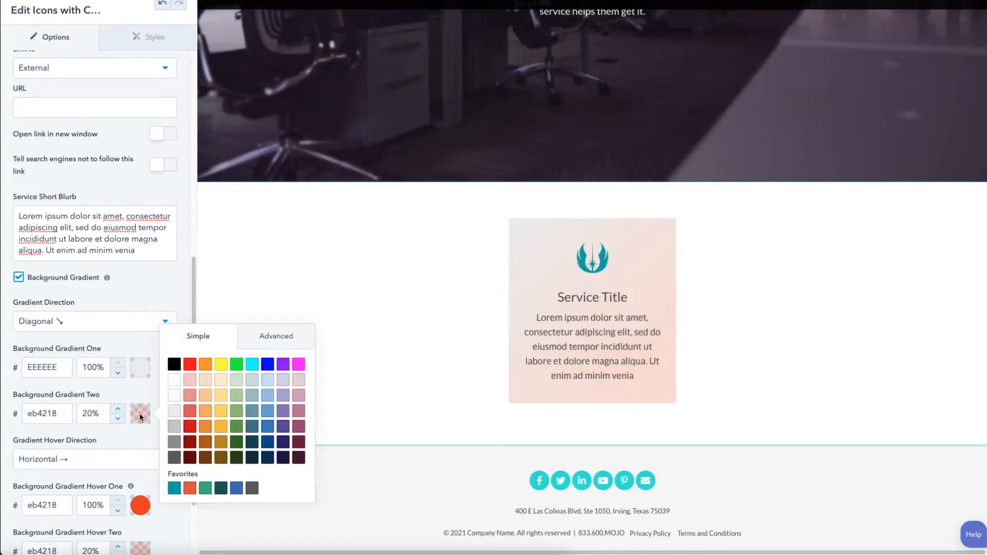
click(253, 488)
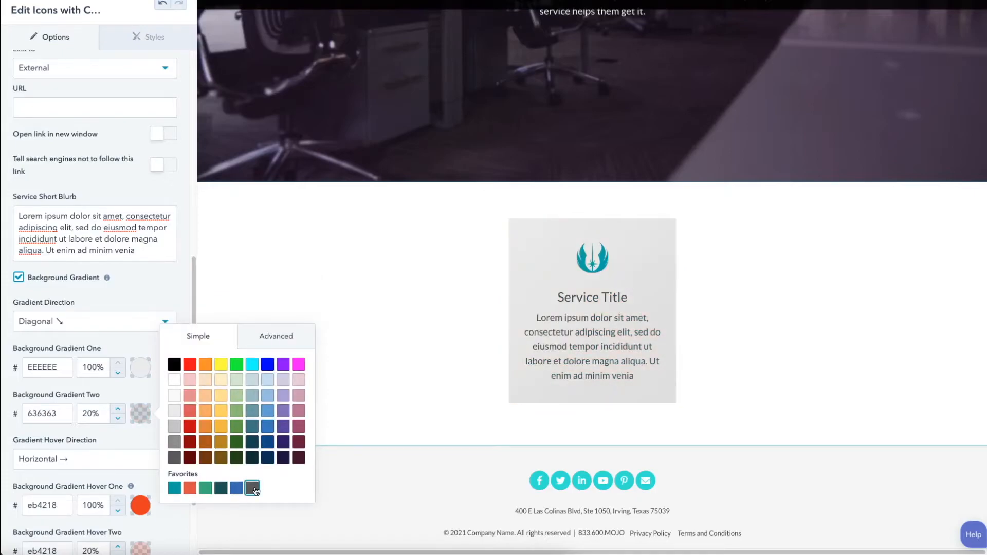
click(142, 353)
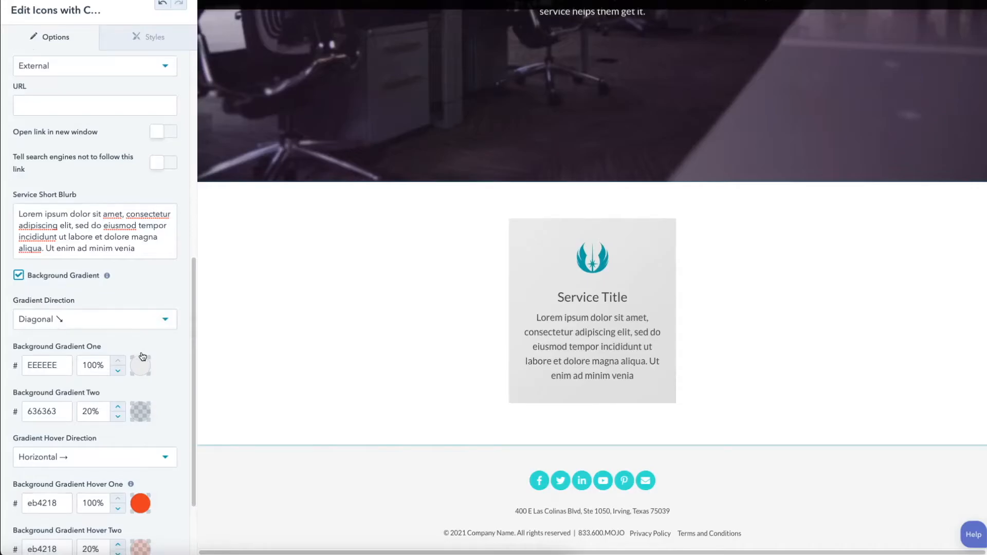
Step: Set the service item's Background Gradient Hover One to gray CCCCCC and Background Gradient Hover Two to gray 999999
scroll(141, 355, down, 2)
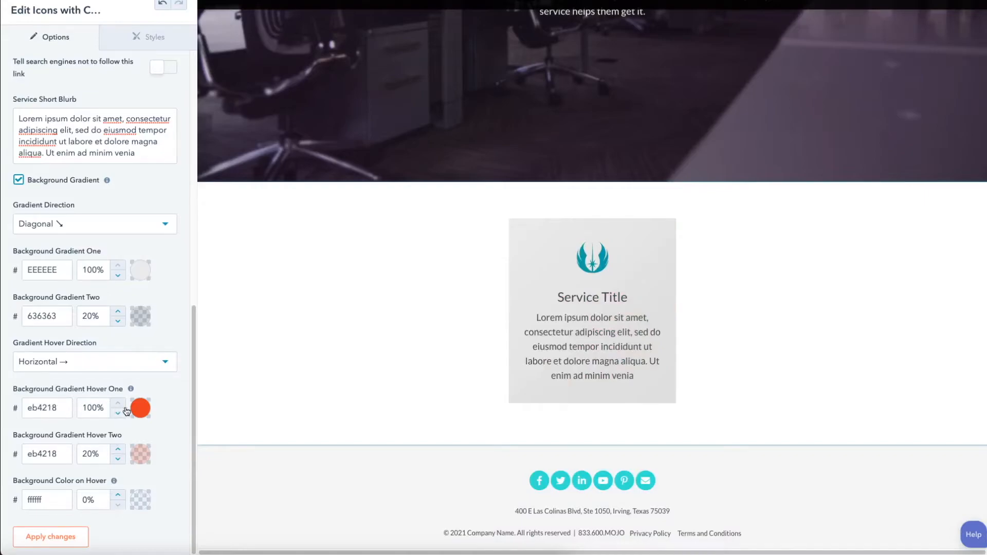
click(142, 409)
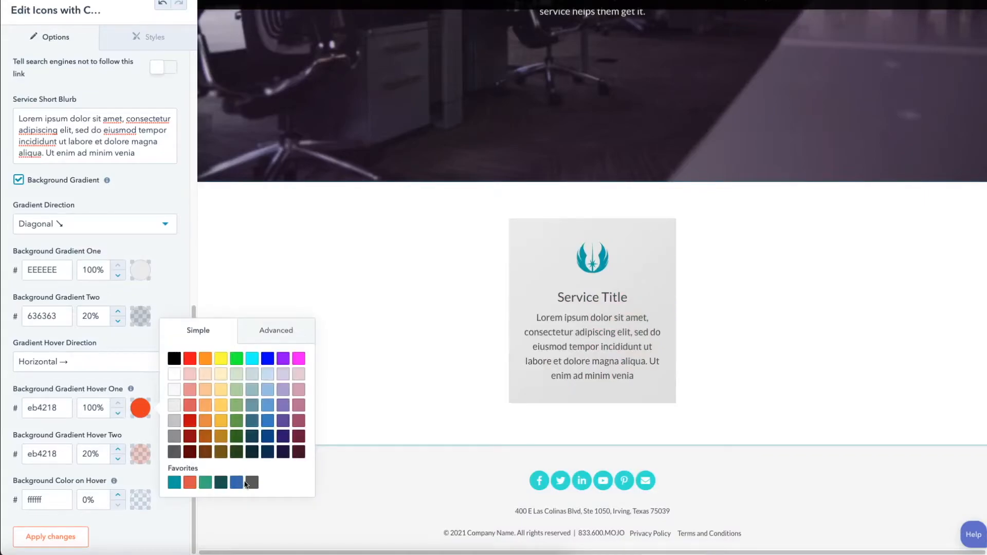
click(174, 420)
click(140, 450)
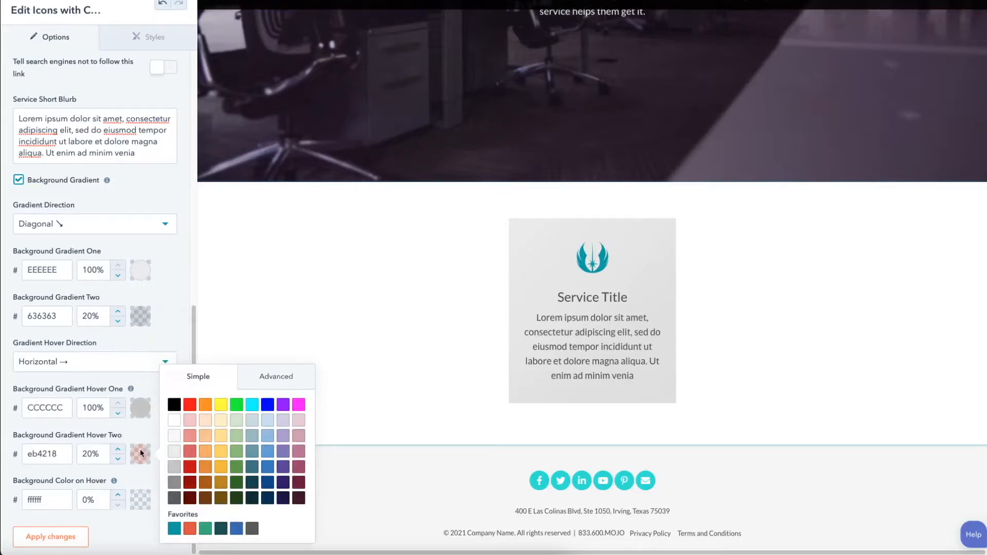
click(174, 481)
click(141, 372)
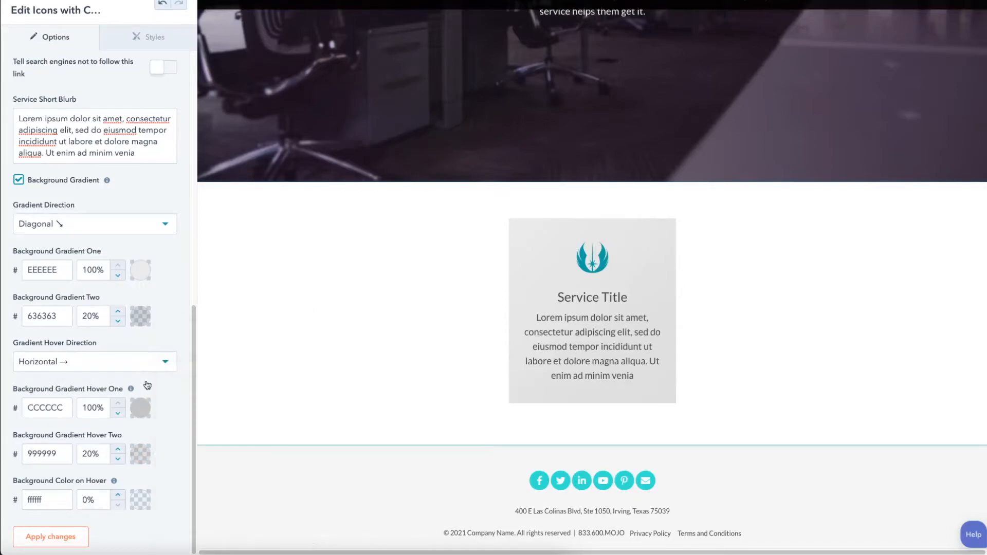
Step: Set the Gradient Hover Direction to Diagonal ↘ and return to the main Icons with Content module options
click(126, 362)
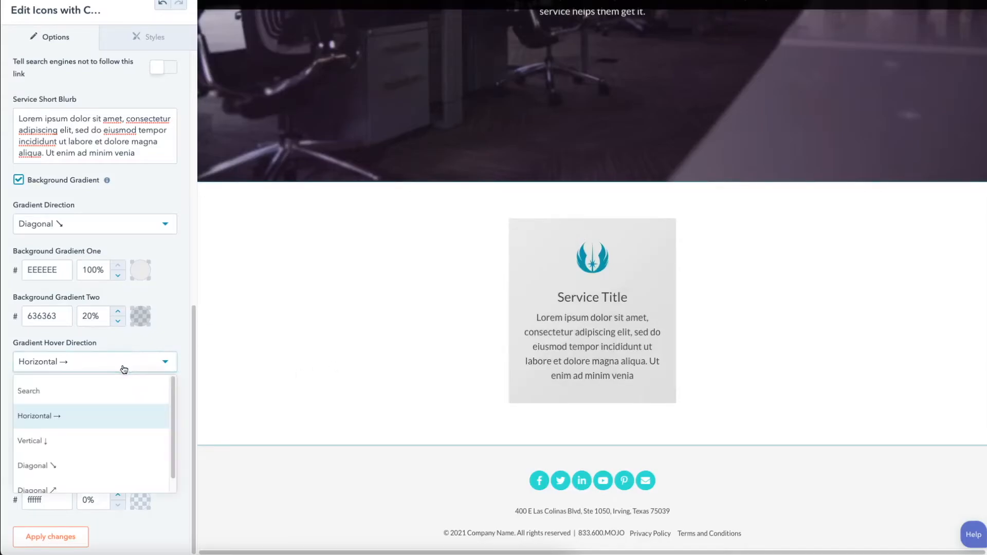
click(113, 465)
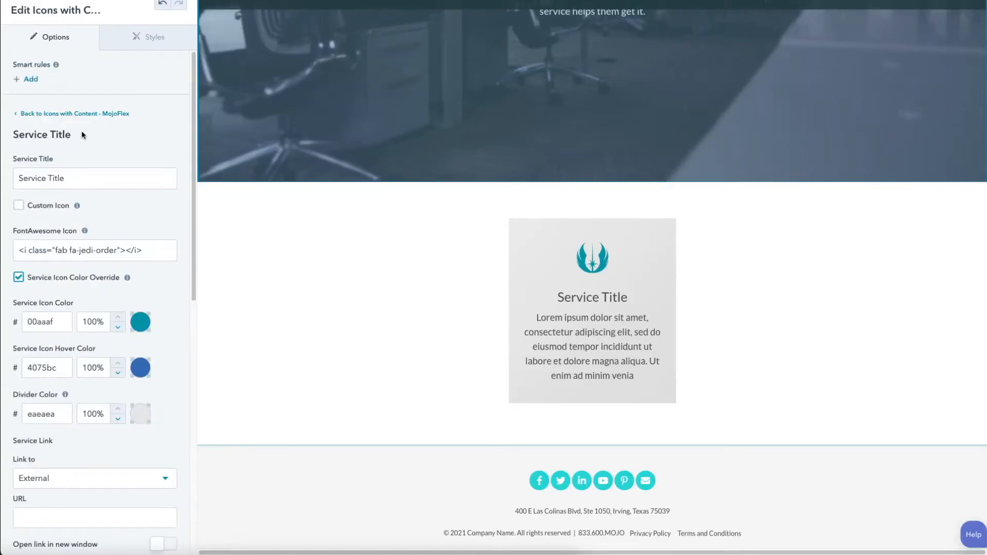
click(72, 113)
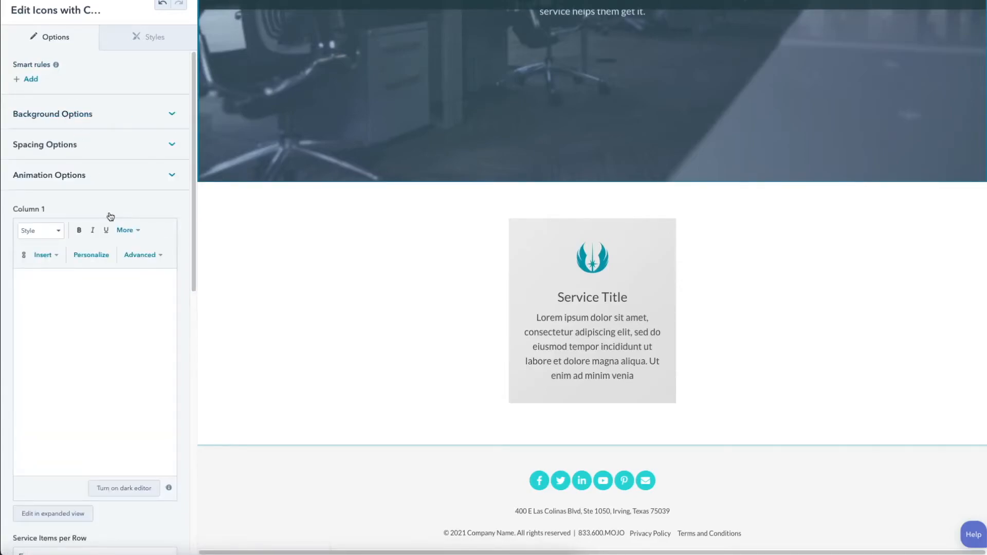
Step: Duplicate the styled service item until the module holds five identical service items
scroll(108, 268, down, 10)
scroll(114, 289, down, 2)
mouse_move(82, 501)
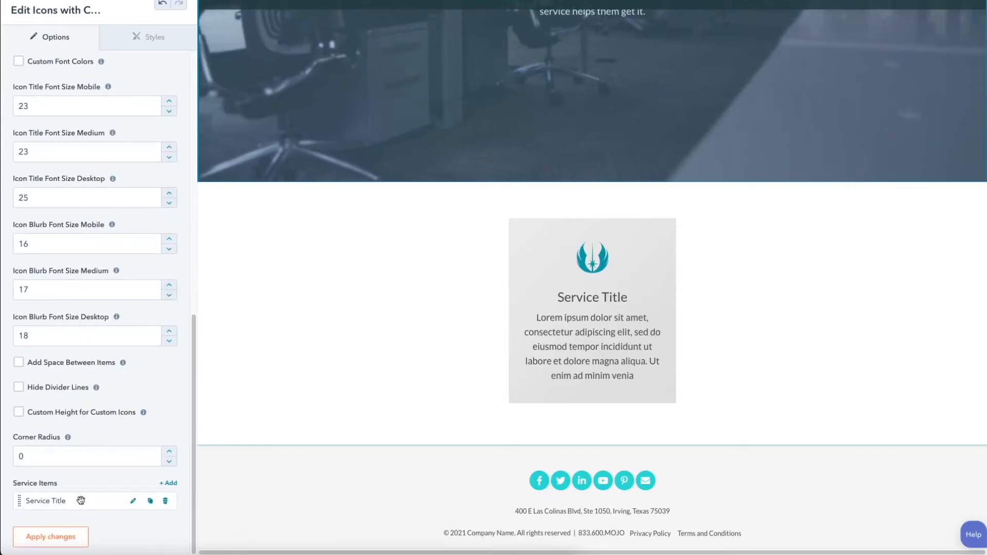
click(150, 502)
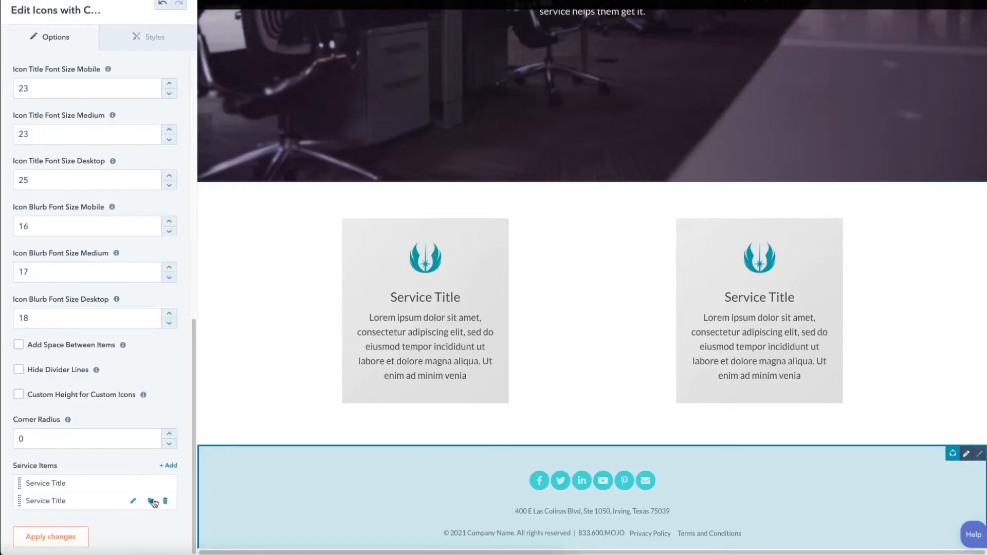
click(150, 502)
click(152, 506)
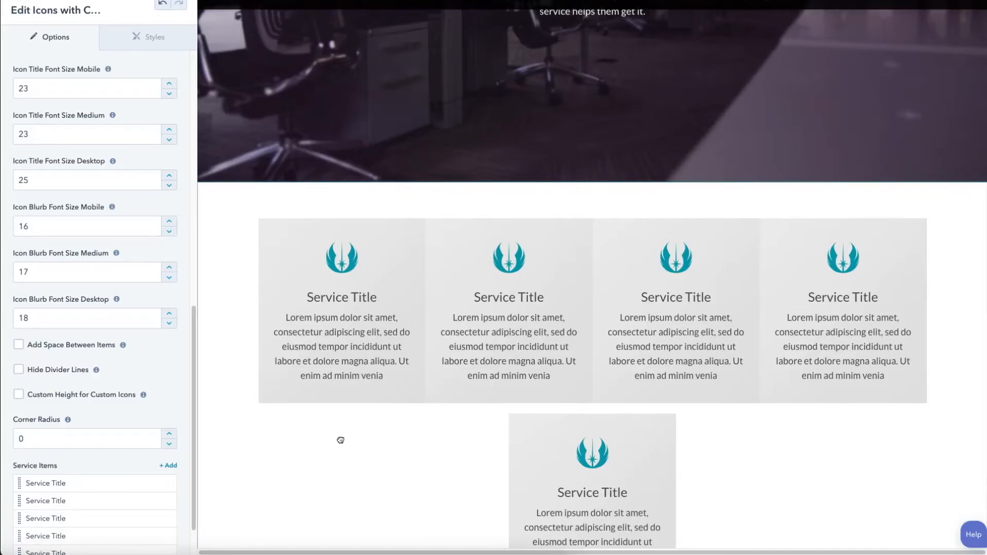
scroll(622, 434, down, 1)
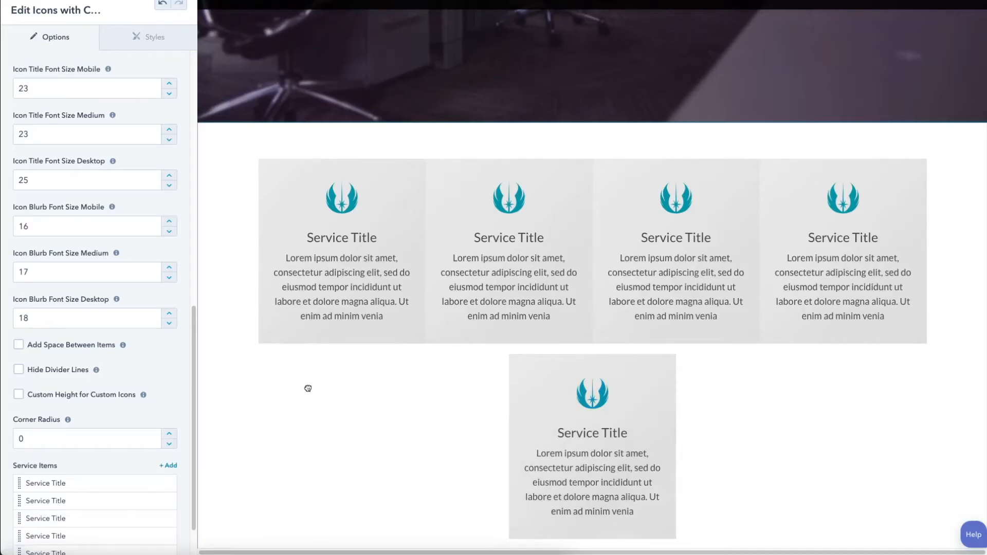
Step: Set the module's Service Items per Row to Five
scroll(124, 349, up, 4)
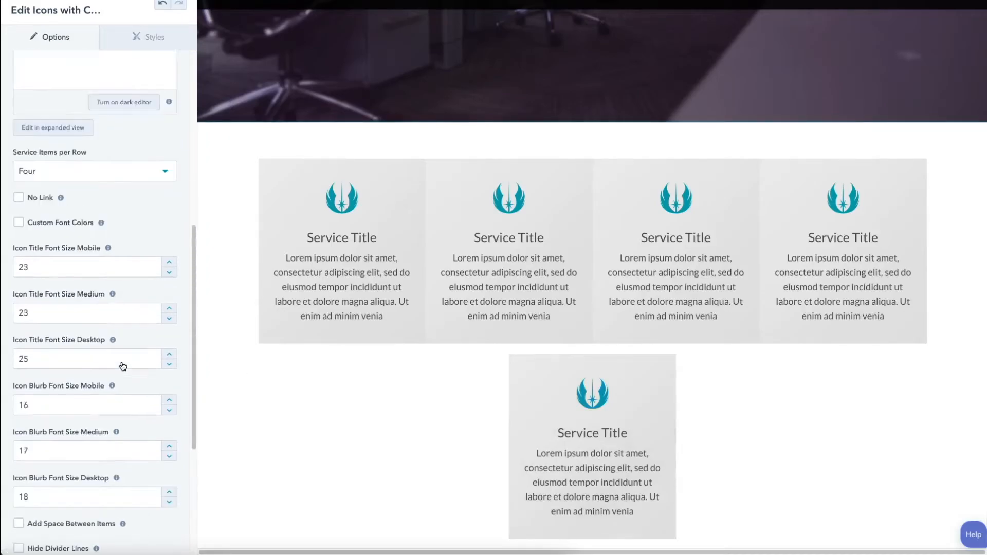
scroll(123, 366, up, 1)
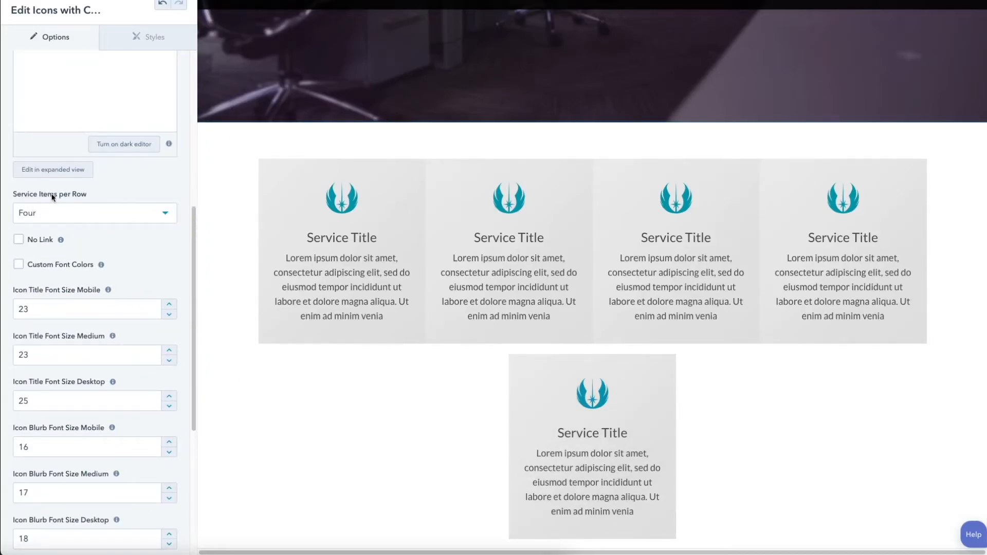
click(167, 216)
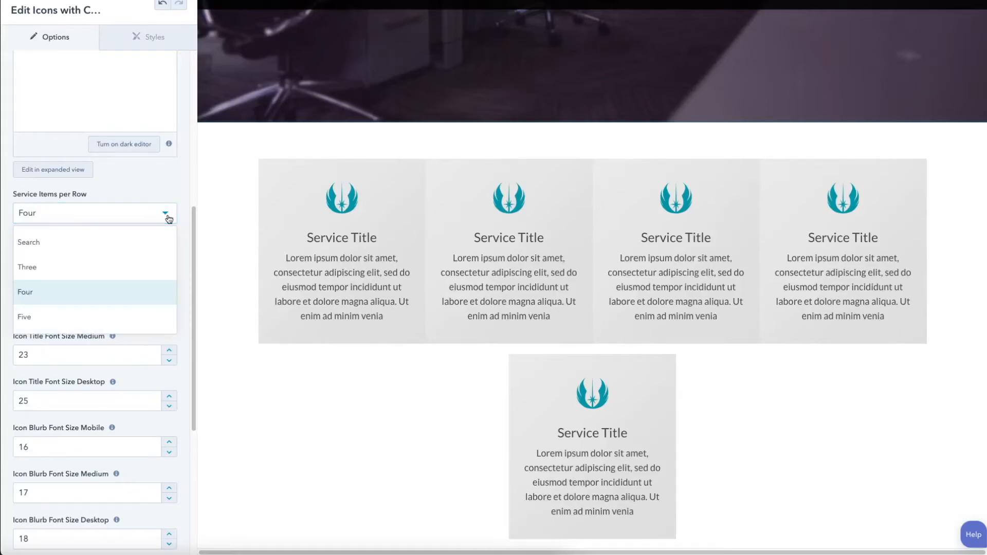
click(47, 317)
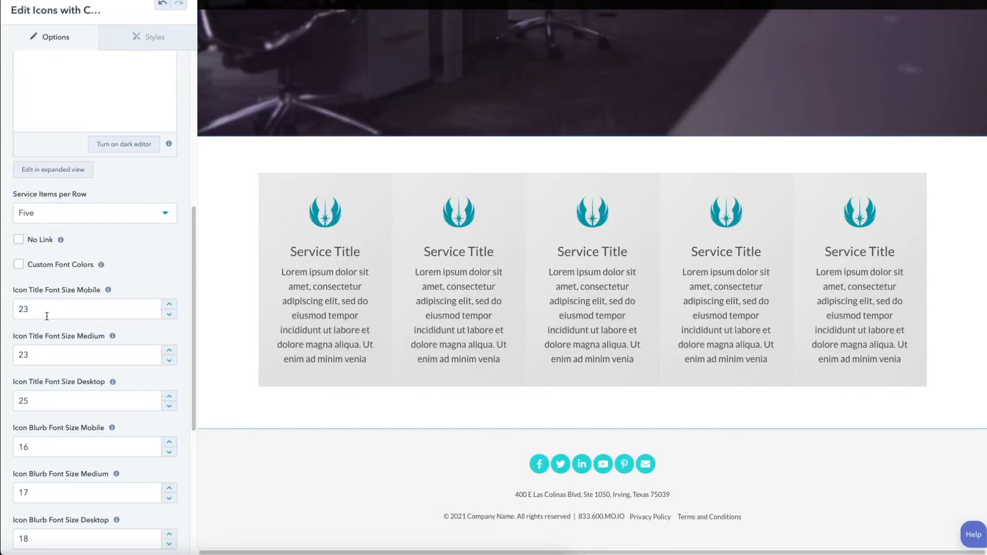
Step: Try a sixth service item in the five-per-row layout by duplicating the last one
scroll(47, 316, down, 5)
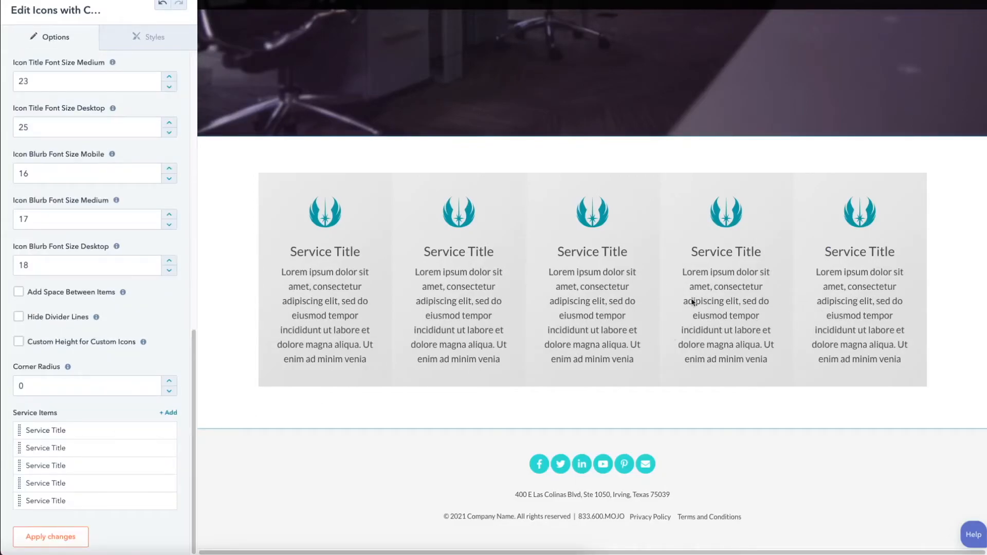
mouse_move(163, 503)
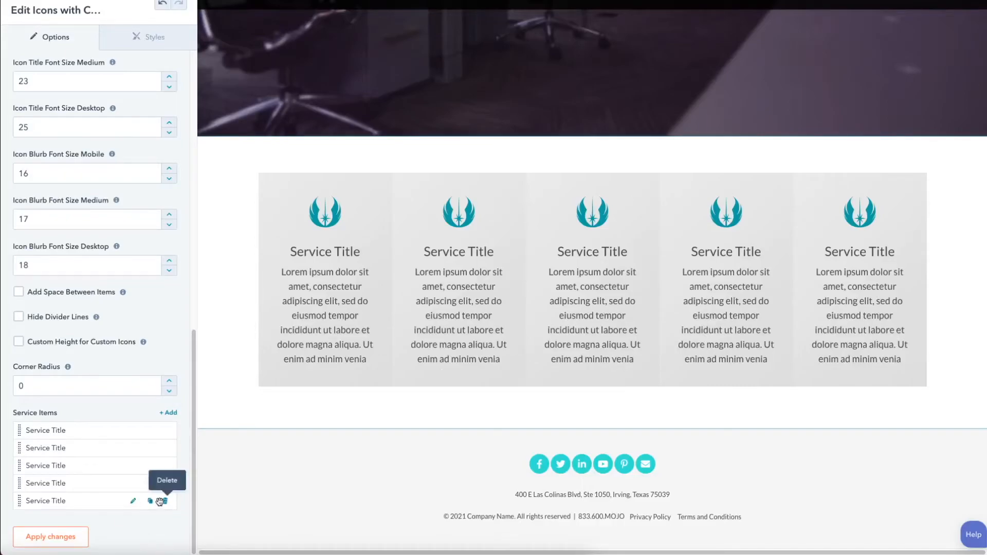
click(151, 502)
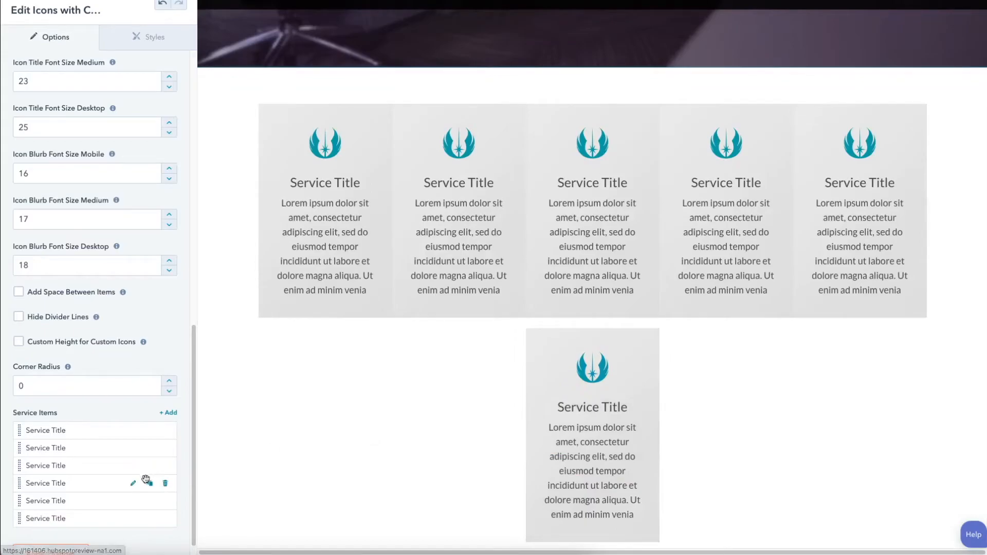
mouse_move(141, 521)
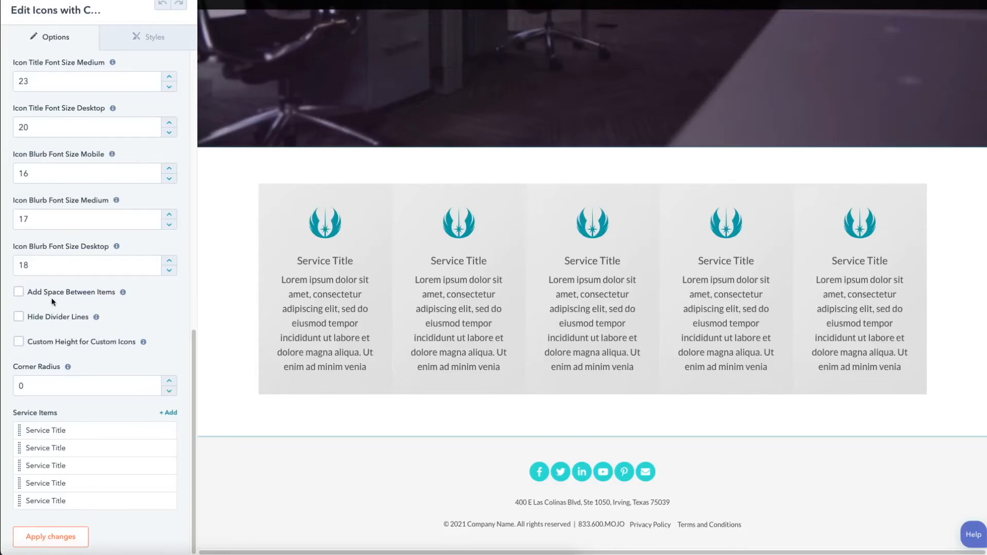
Step: Enable Add Space Between Items and set the Amount of Space Between to 2
click(19, 291)
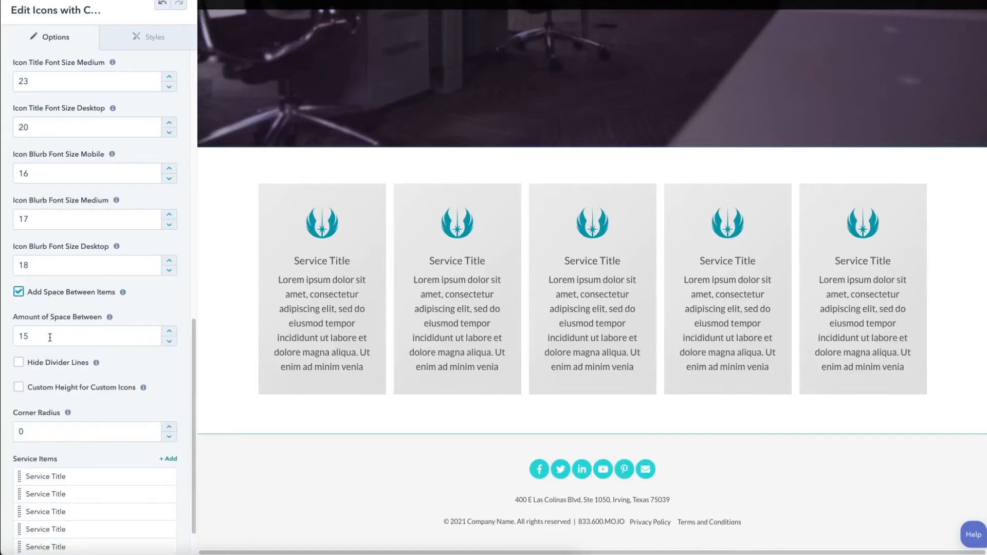
click(50, 338)
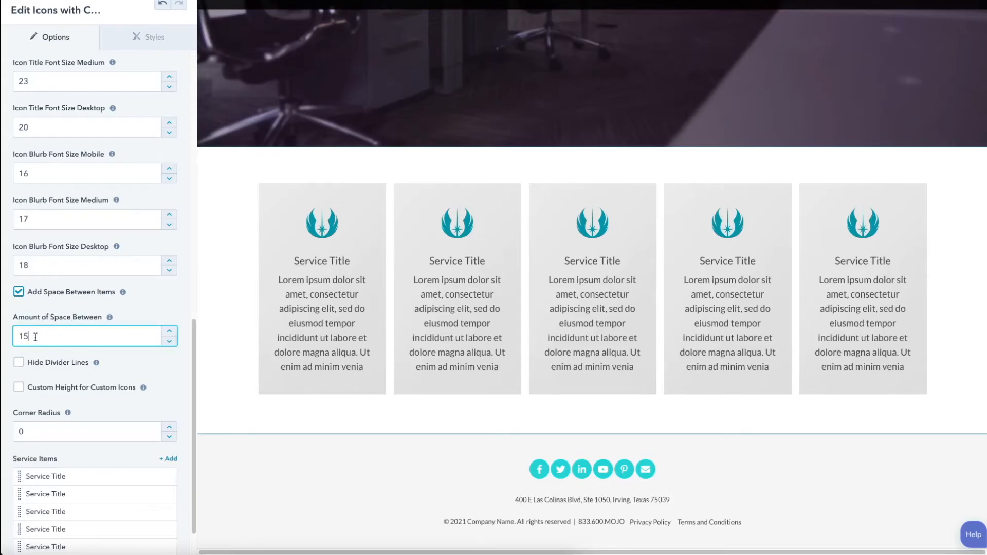
double_click(37, 336)
text(2)
click(109, 395)
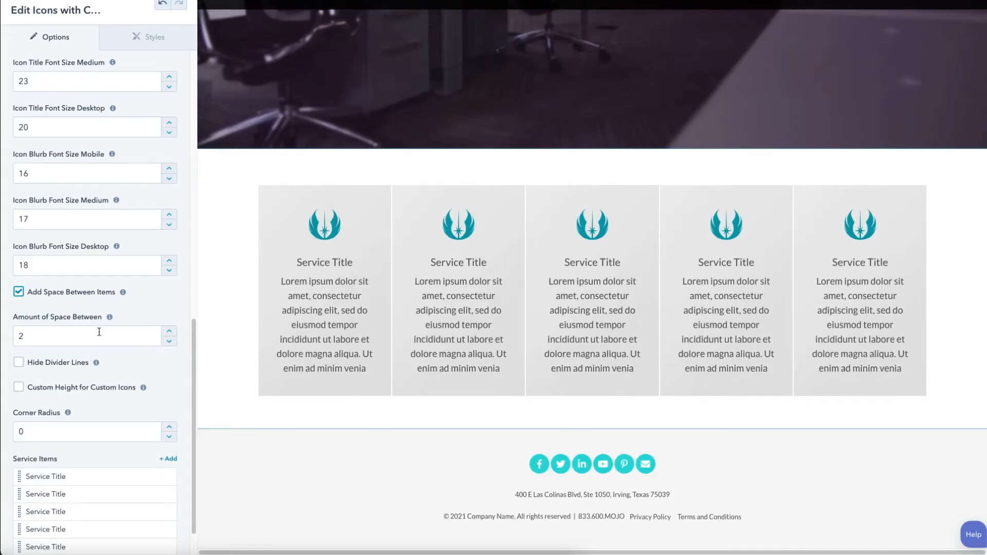
Step: Enable Custom Height for Custom Icons and set the Custom Icon Height to 120
scroll(77, 371, down, 1)
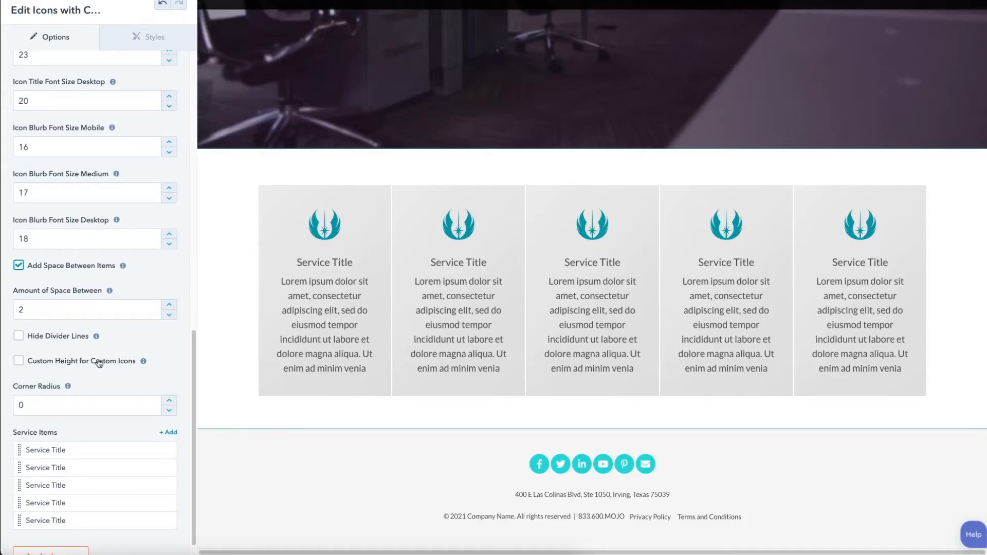
click(18, 361)
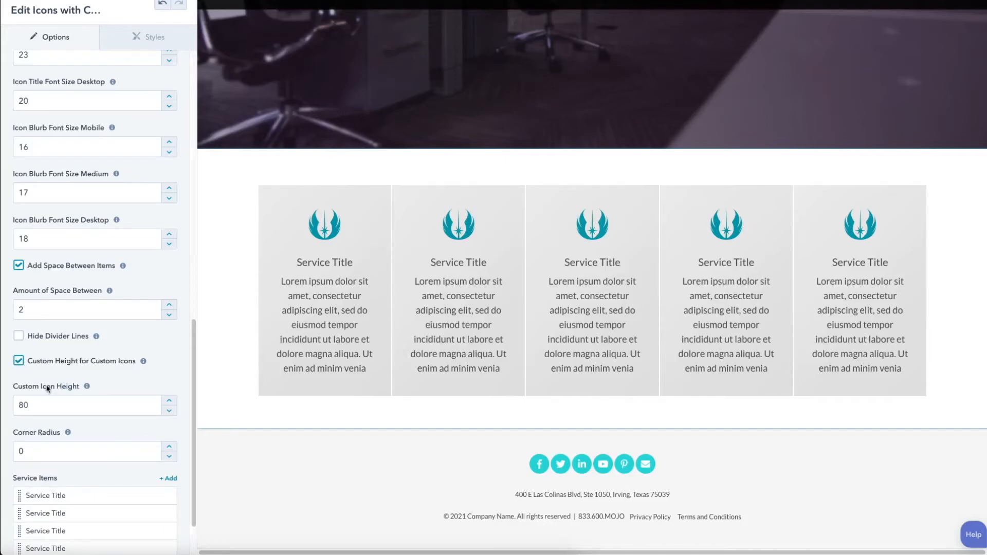
scroll(37, 380, down, 1)
click(40, 367)
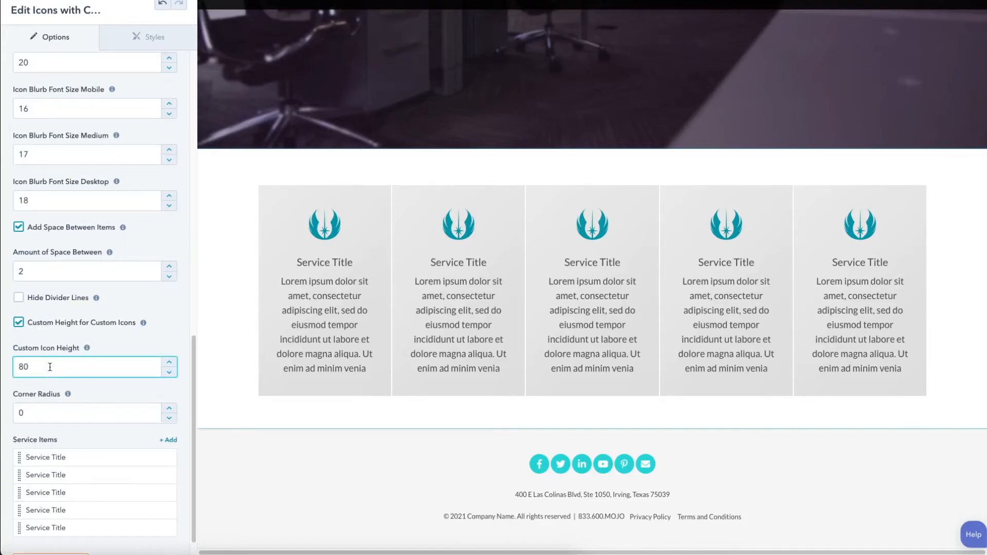
double_click(52, 366)
text(120)
Step: Set the Corner Radius of the service items to 8
scroll(79, 356, down, 1)
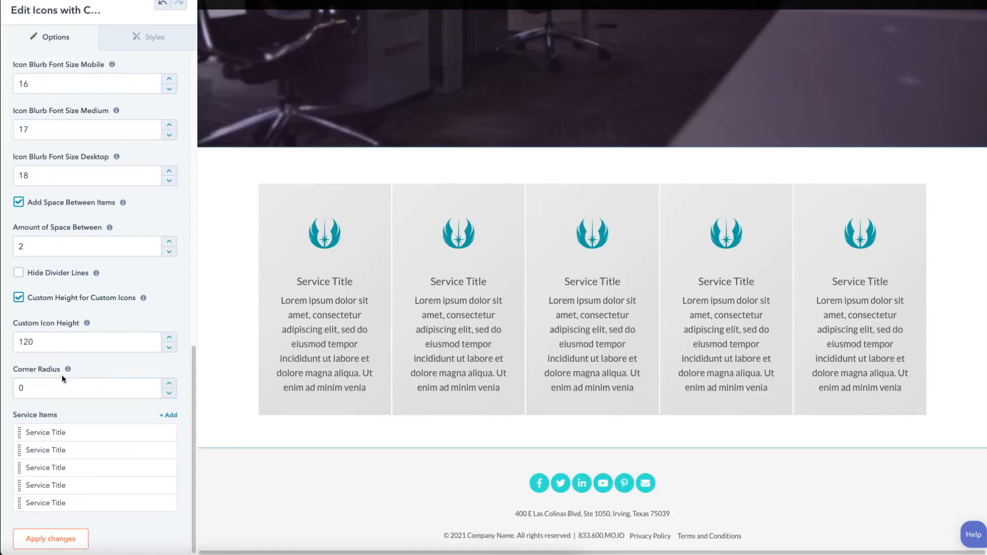
double_click(25, 389)
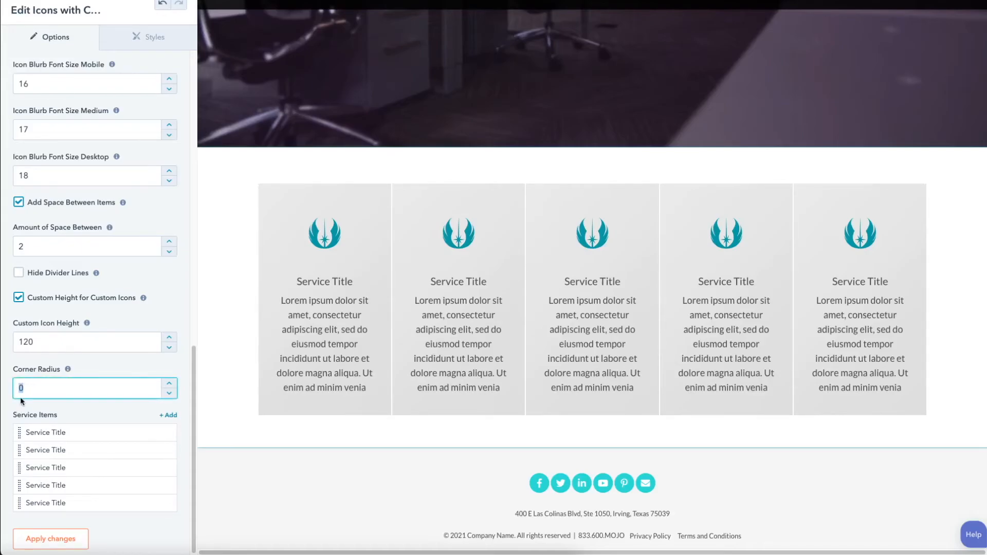
text(8)
Step: Enable Custom Font Colors and set the Icon Title Color to the favorite teal 00aaaf
scroll(132, 275, up, 7)
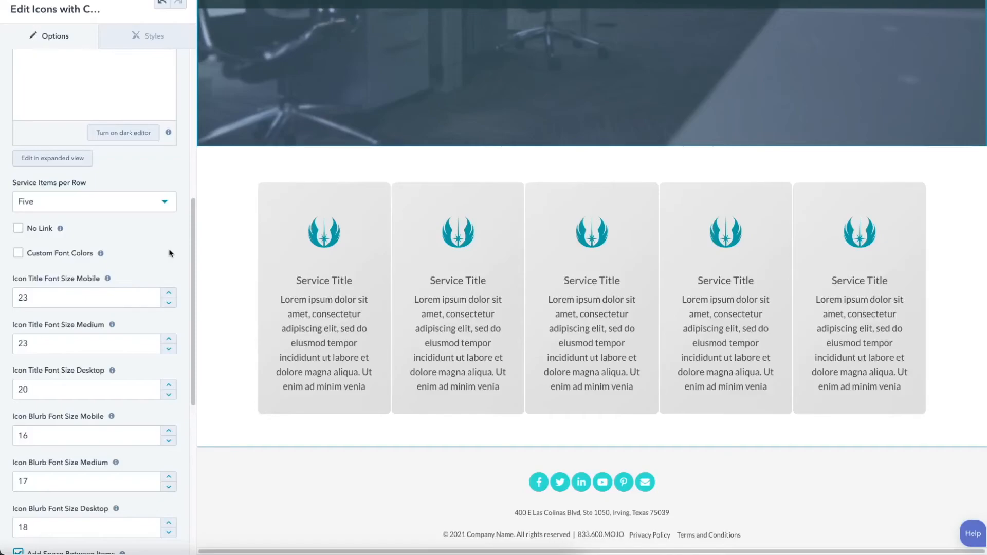
click(23, 254)
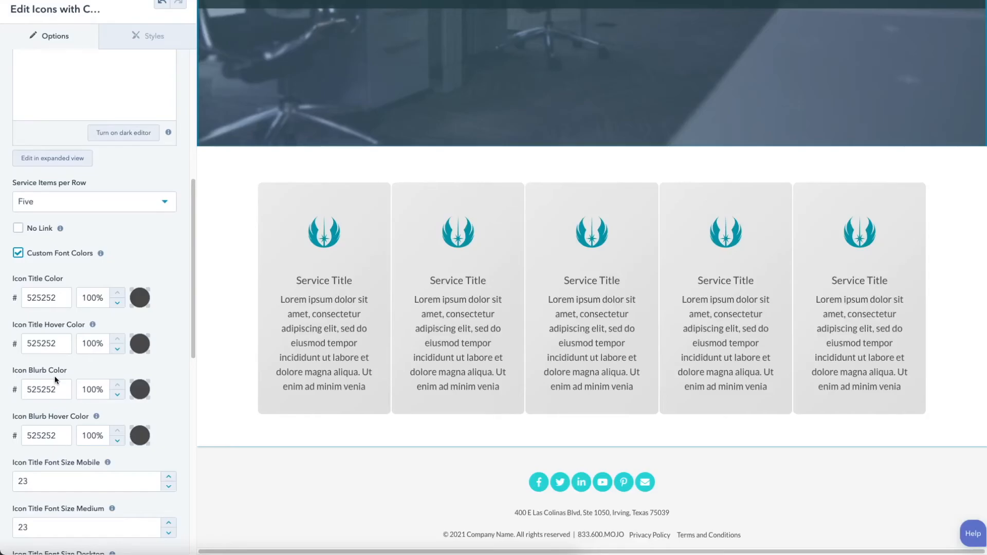
click(140, 298)
click(174, 373)
Step: Set the Icon Title Hover Color to the favorite blue 4075bc
click(139, 347)
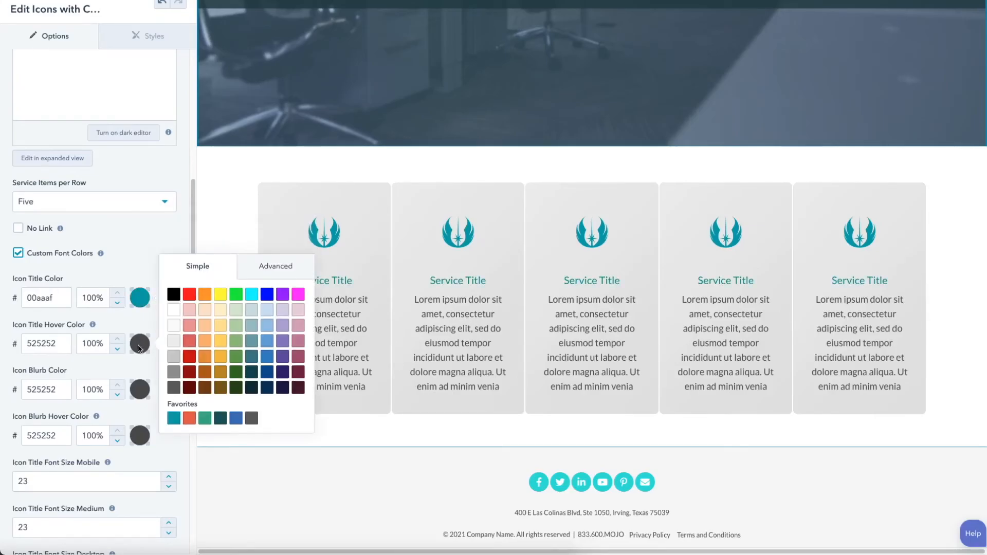
click(235, 419)
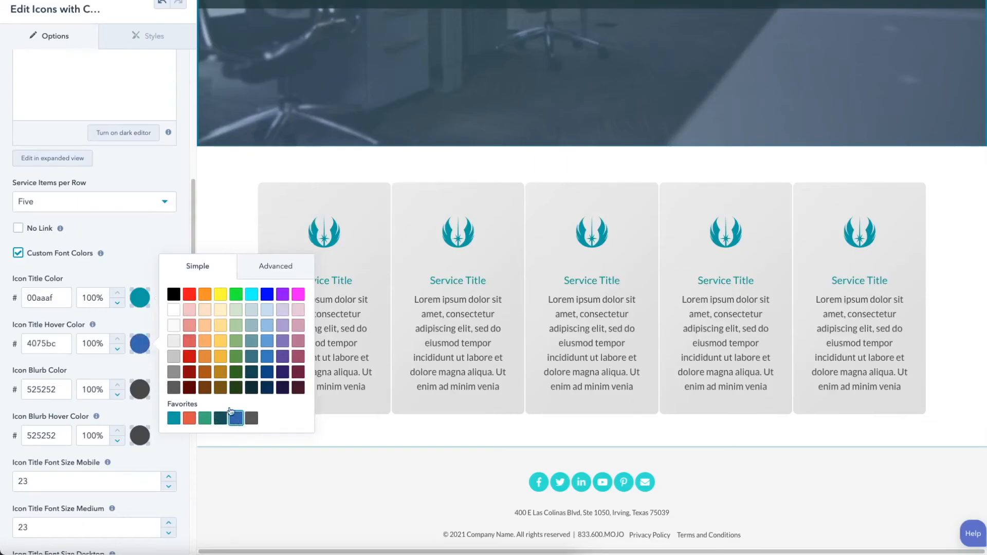
click(152, 238)
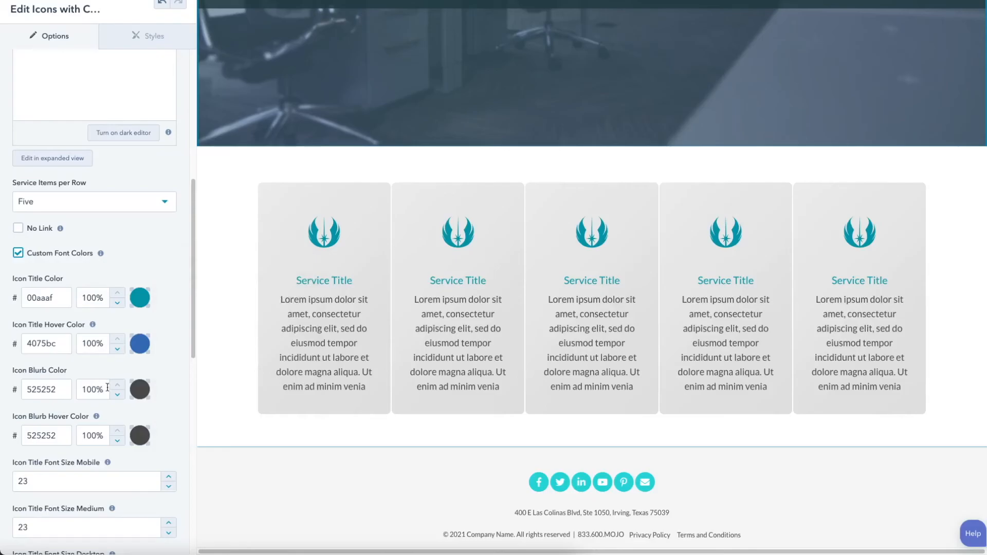